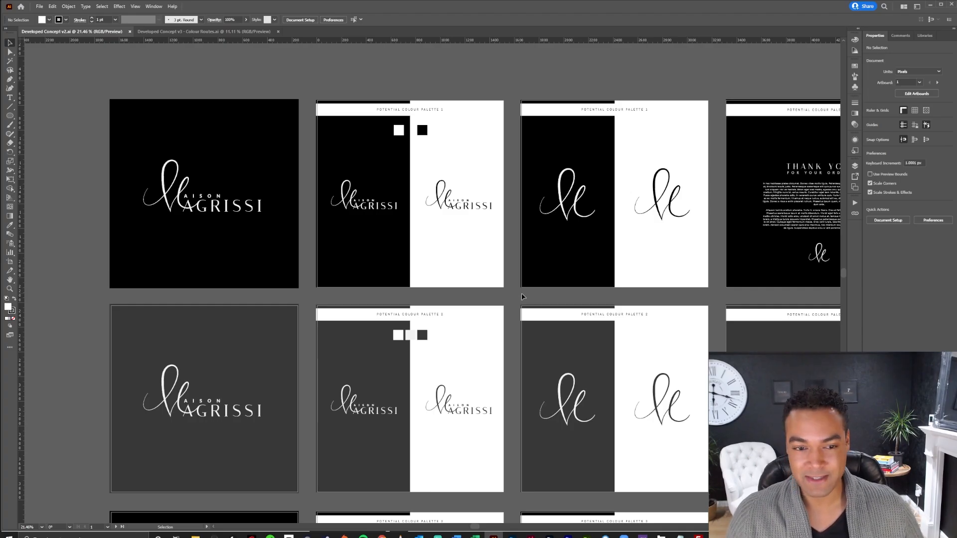
Step: Switch to Chrome and read the 99designs color meanings article through its sections on red, orange, yellow and green
drag(517, 290, 471, 301)
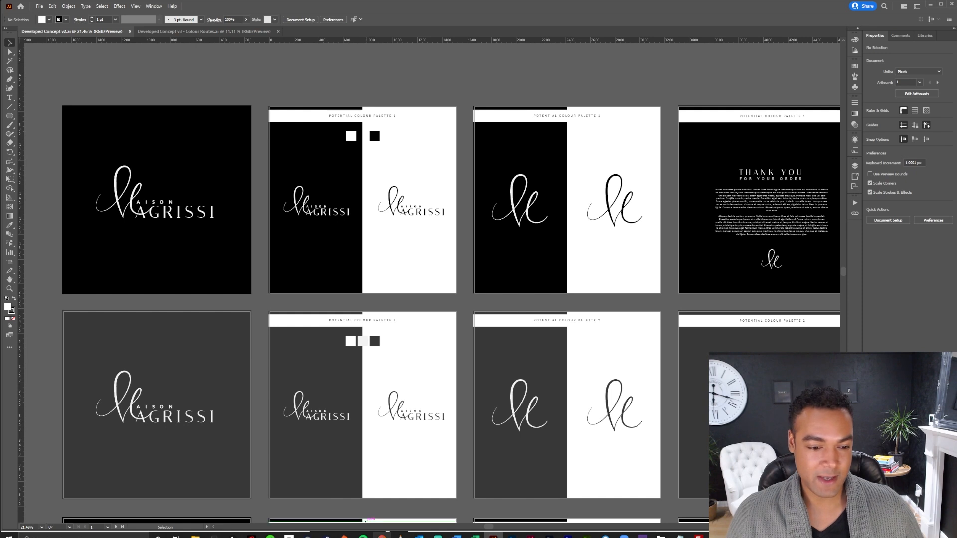
click(382, 536)
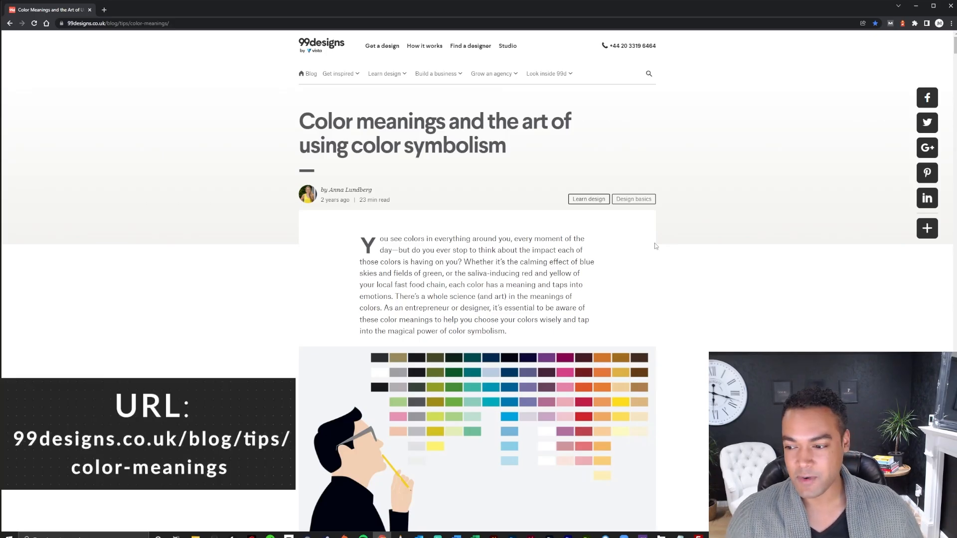
scroll(655, 247, down, 8)
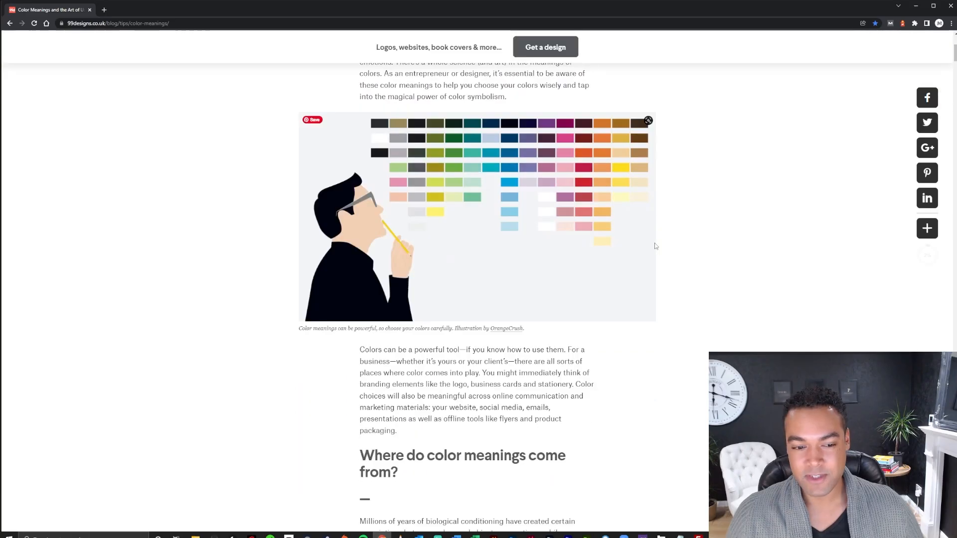
scroll(657, 244, down, 12)
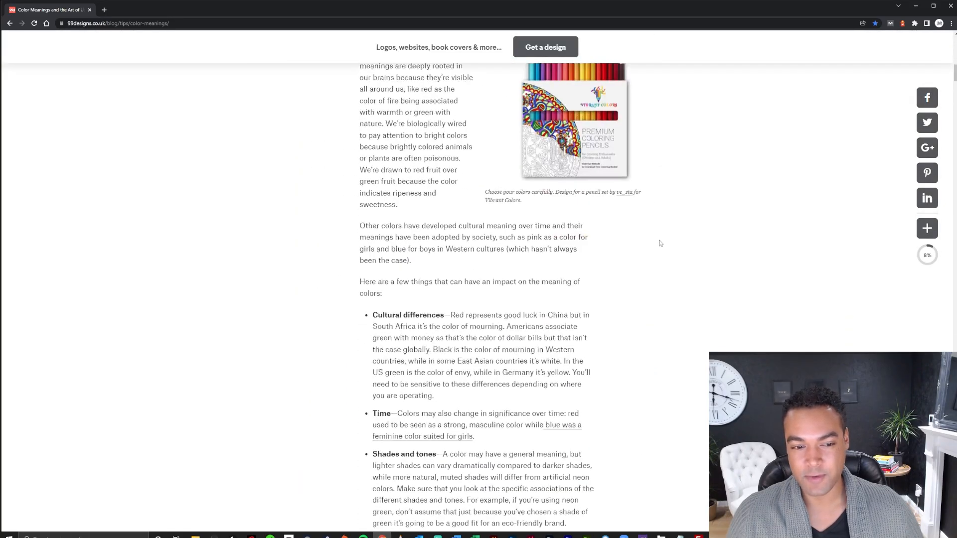
scroll(659, 241, down, 6)
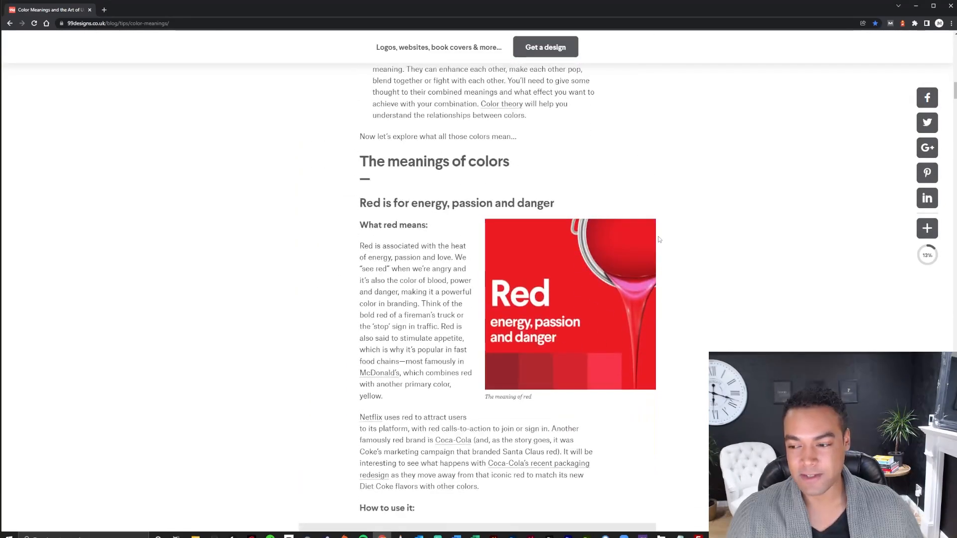
scroll(659, 240, down, 1)
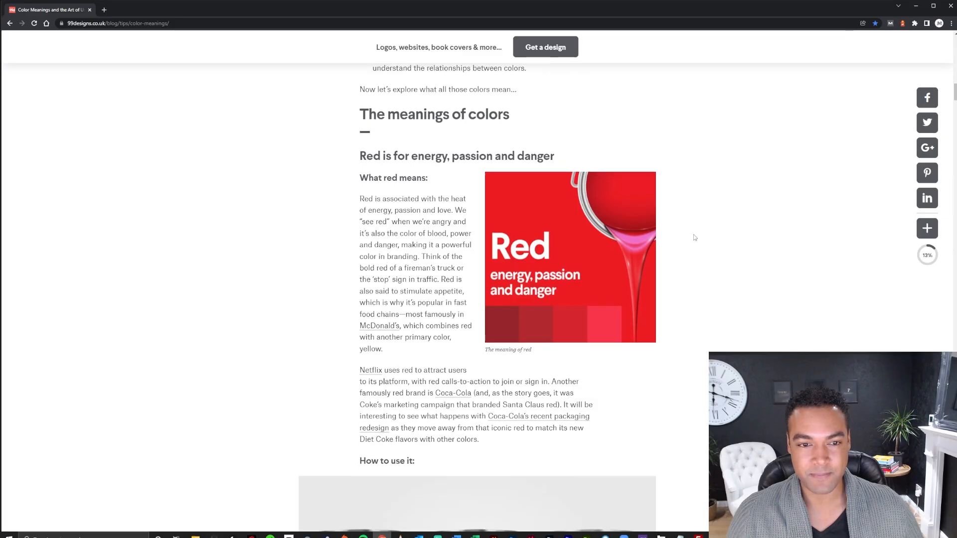
scroll(693, 236, down, 5)
scroll(695, 235, down, 11)
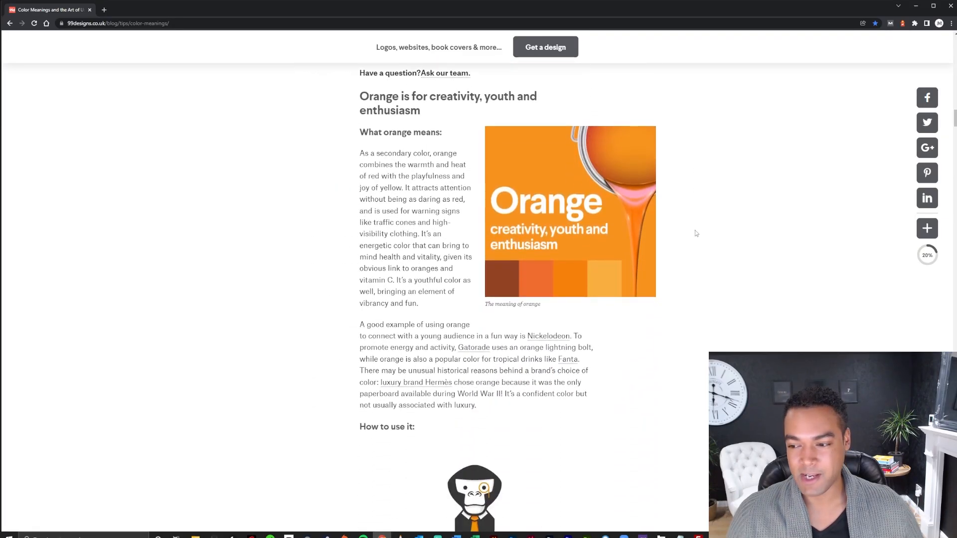
scroll(696, 233, down, 5)
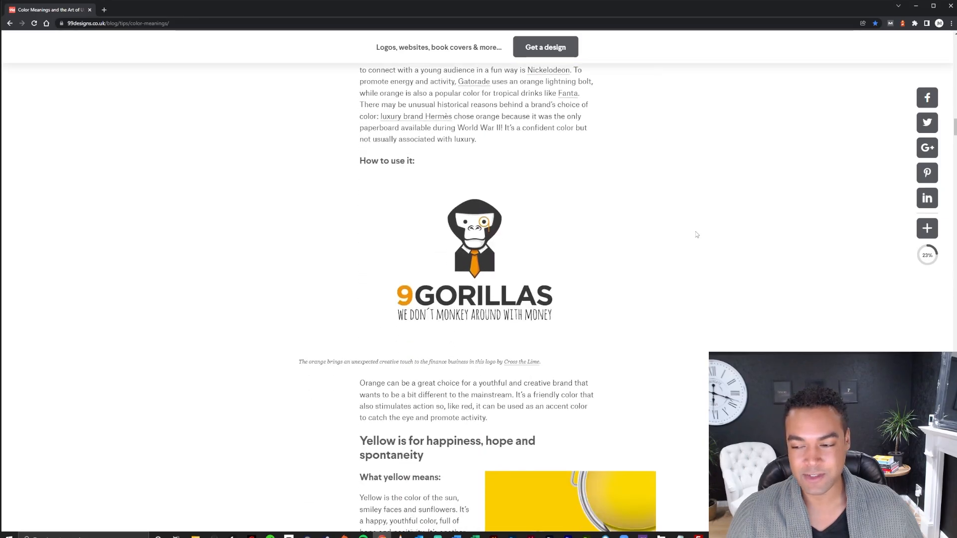
scroll(697, 236, down, 8)
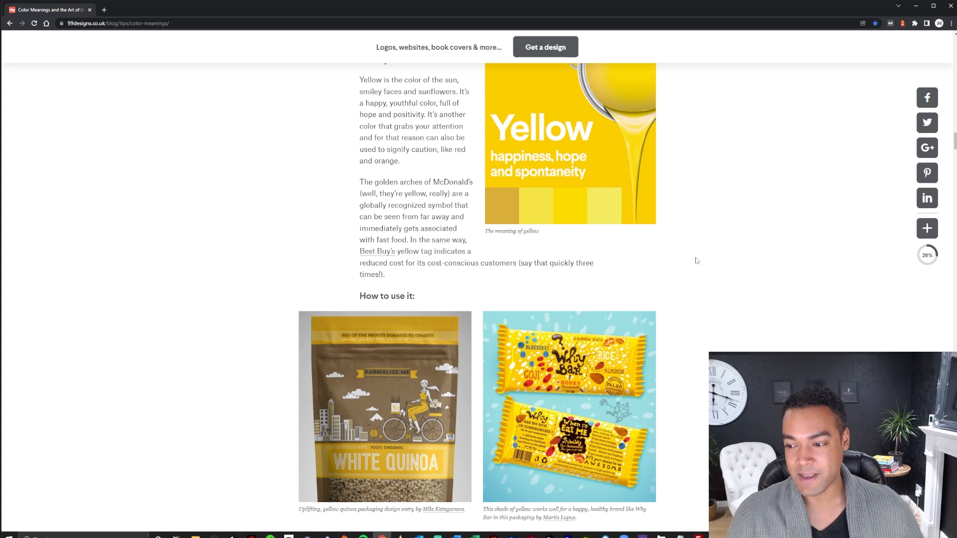
scroll(696, 260, down, 9)
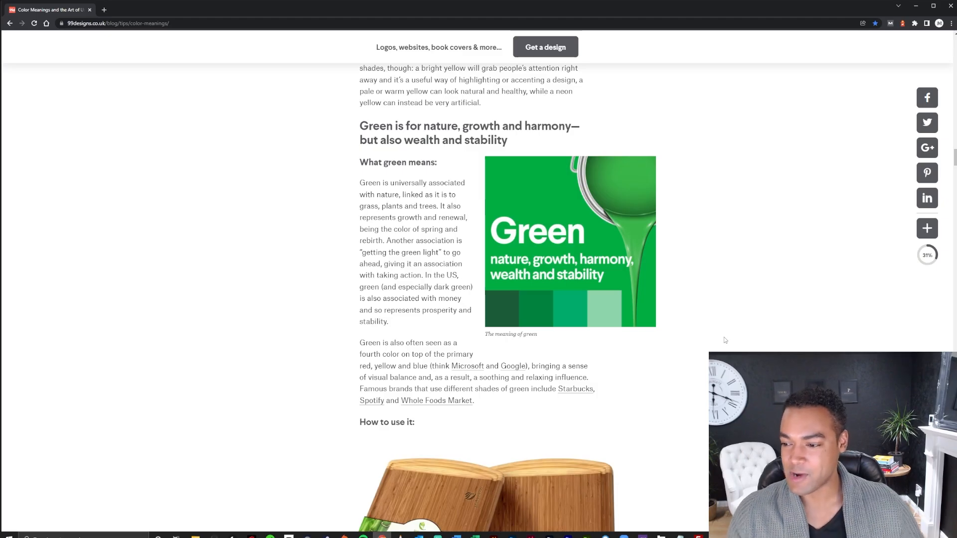
Step: Switch to Illustrator and examine the black-and-white palette 1 artboards, from the main logo through the monogram, thank-you and welcome cards
click(492, 535)
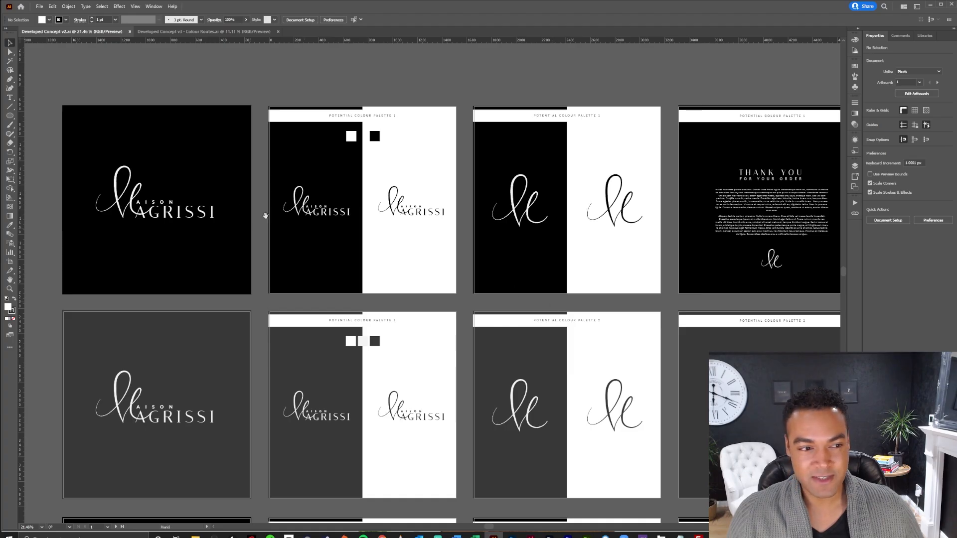
drag(167, 198, 346, 242)
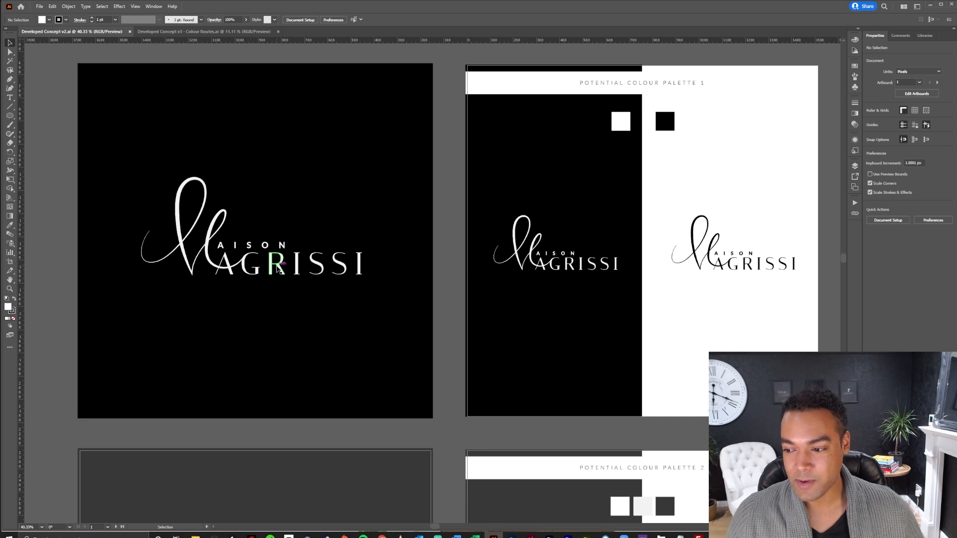
drag(574, 269, 305, 282)
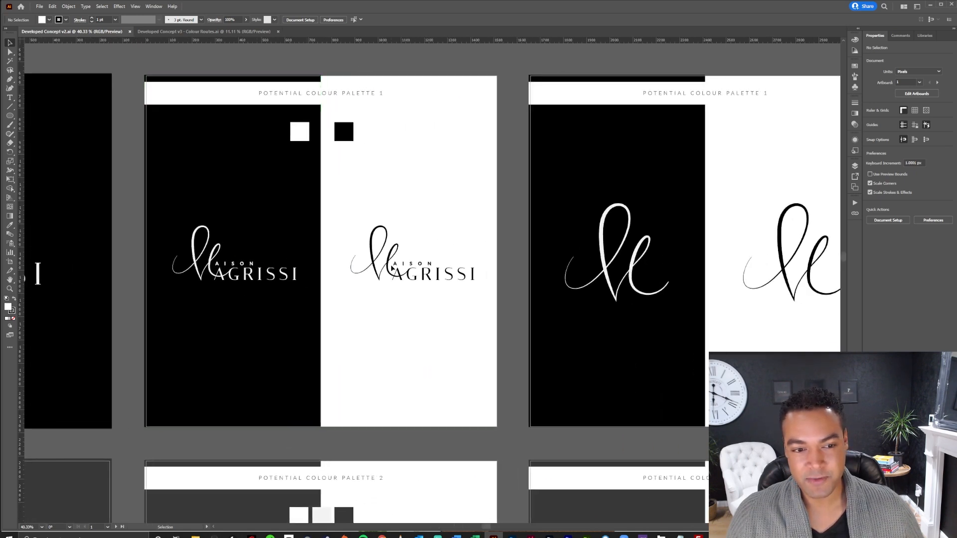
drag(505, 287, 268, 284)
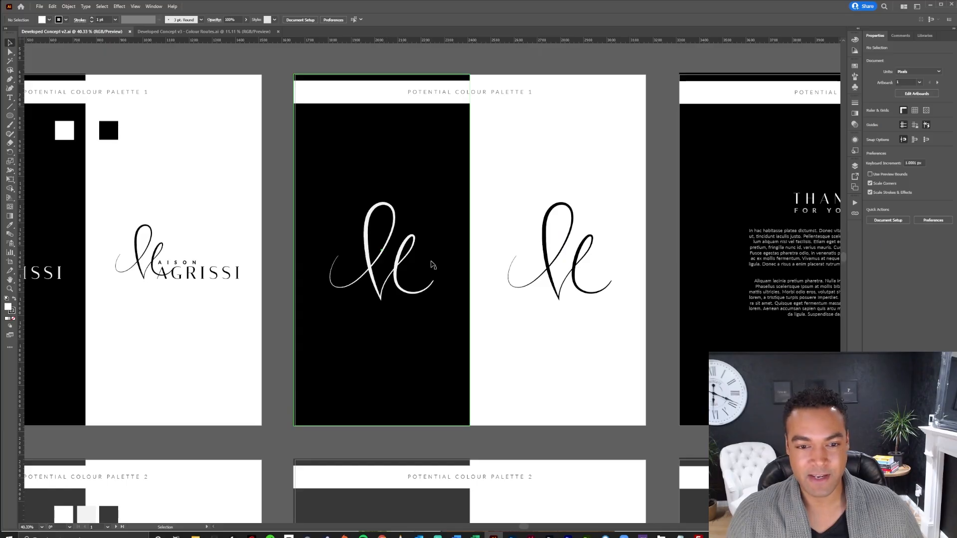
key(space)
drag(497, 264, 130, 273)
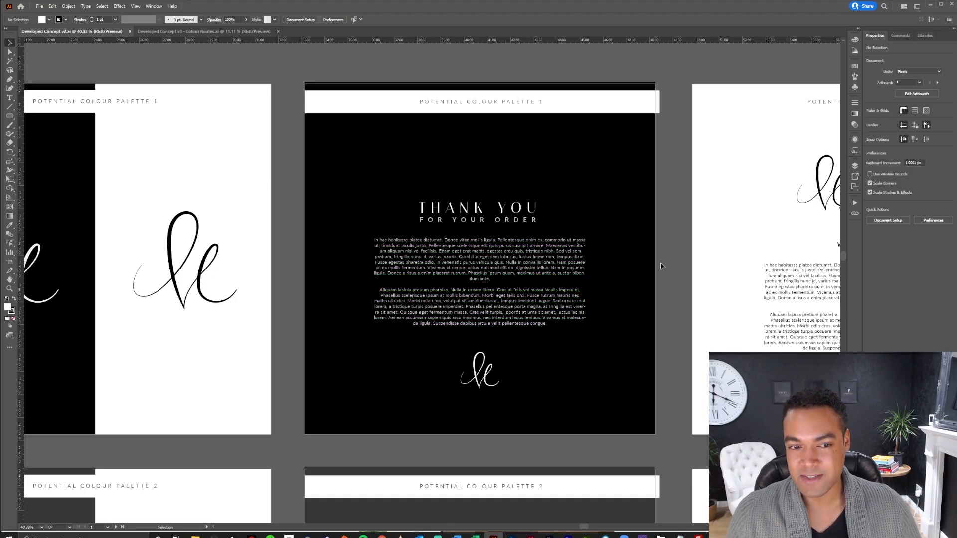
key(space)
drag(679, 270, 456, 281)
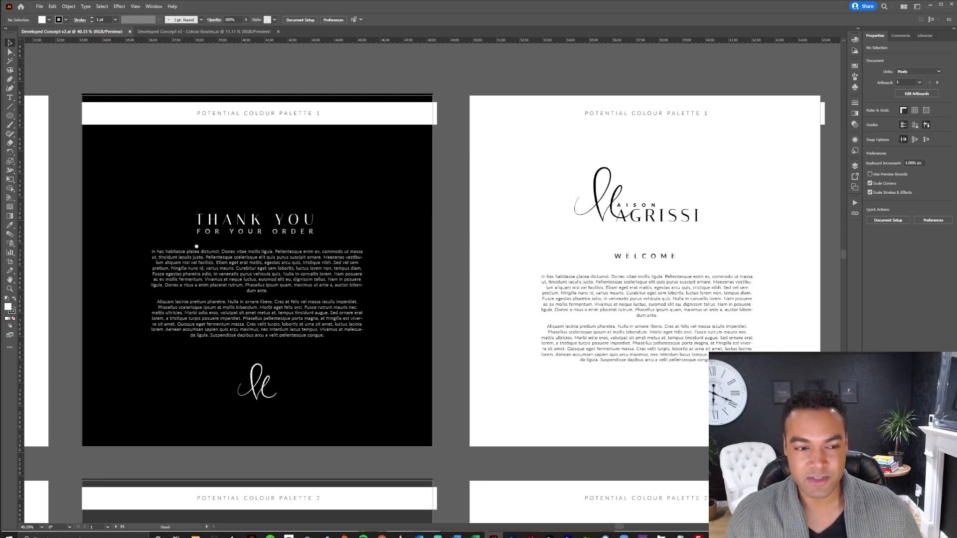
Step: Review the palette 1 artboards again from the first logo onward and compare all the colour palette rows in an overview
drag(181, 241, 605, 234)
drag(47, 264, 467, 268)
drag(341, 267, 692, 262)
drag(359, 250, 469, 254)
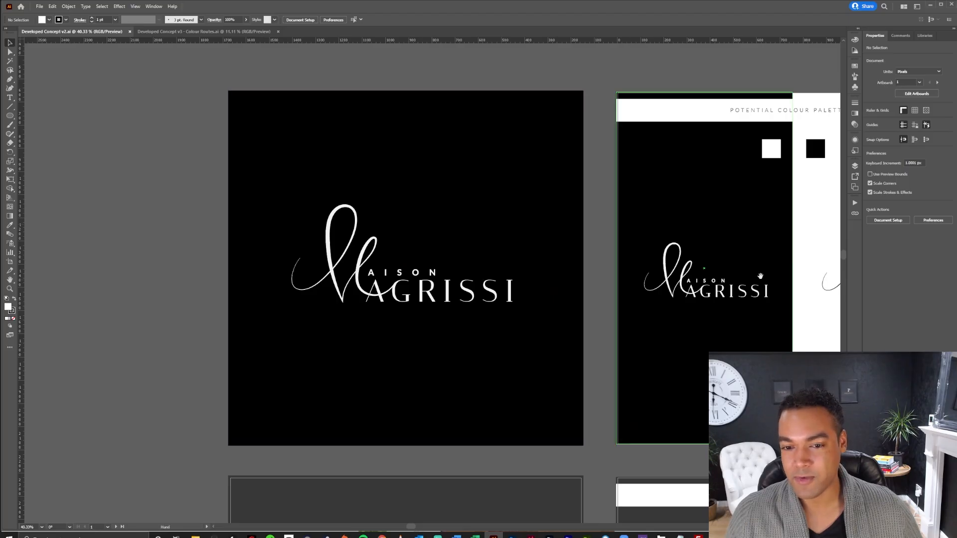
drag(759, 276, 260, 280)
drag(627, 280, 254, 279)
drag(697, 282, 357, 285)
drag(566, 271, 489, 269)
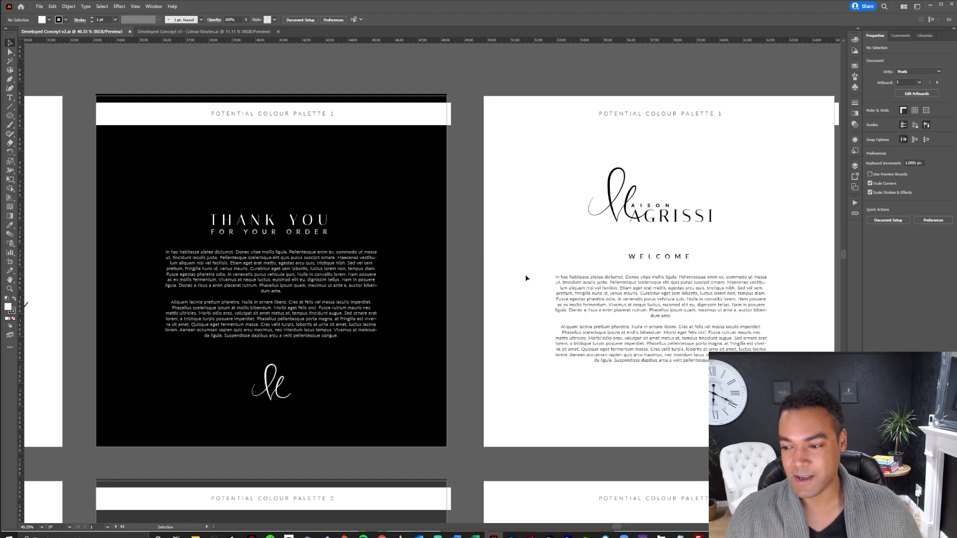
drag(523, 278, 408, 279)
drag(452, 309, 588, 220)
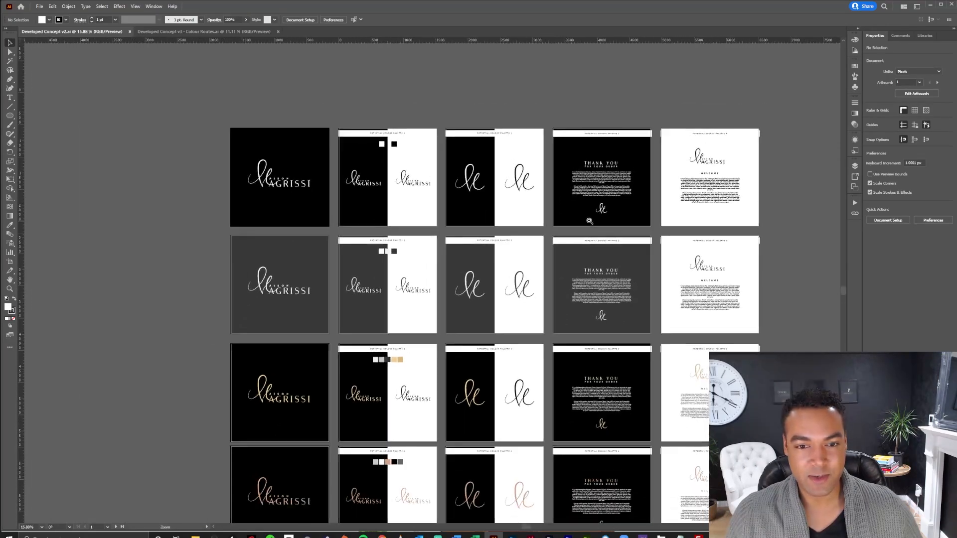
drag(629, 259, 606, 208)
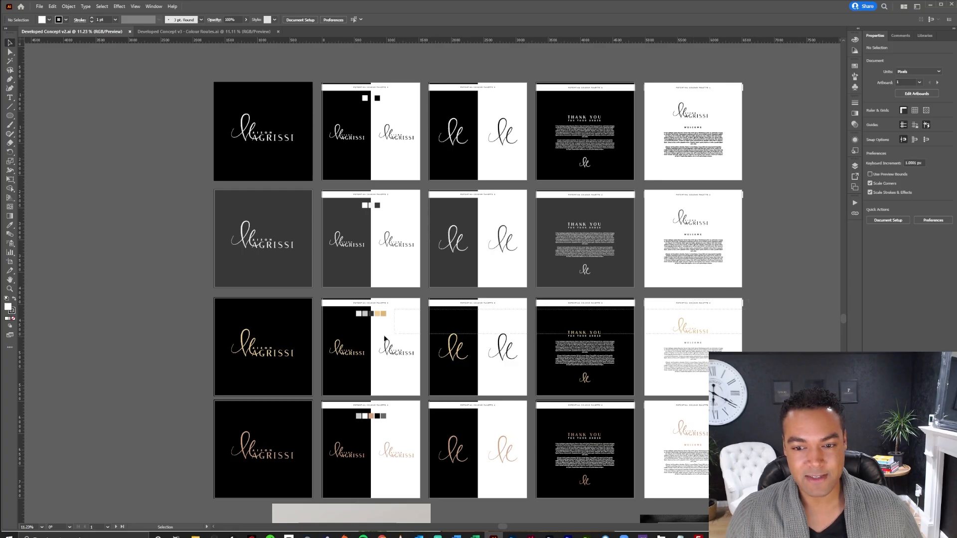
Step: Try recolouring the light gold in the third palette row to purple (H 268°, S 60%, B 85%) with Recolor Artwork
drag(384, 306, 208, 392)
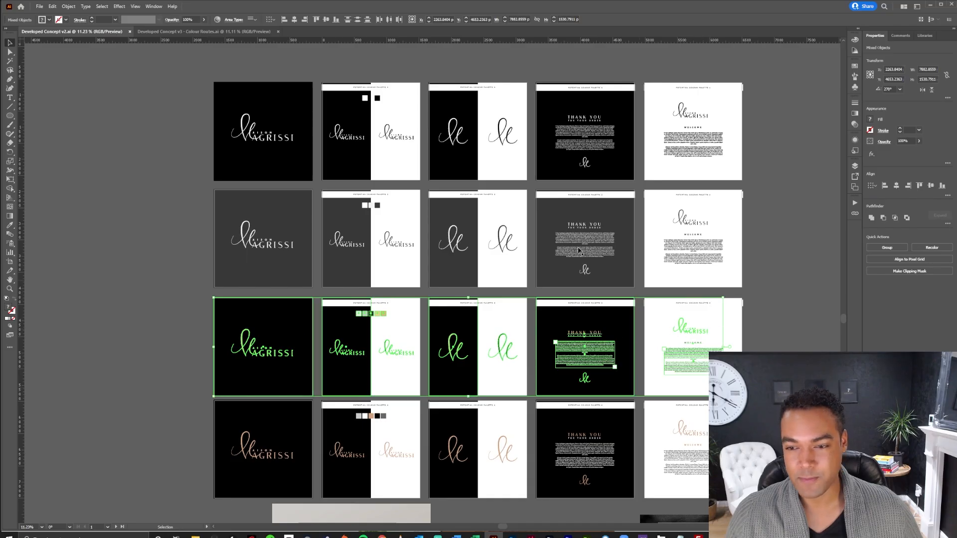
click(217, 20)
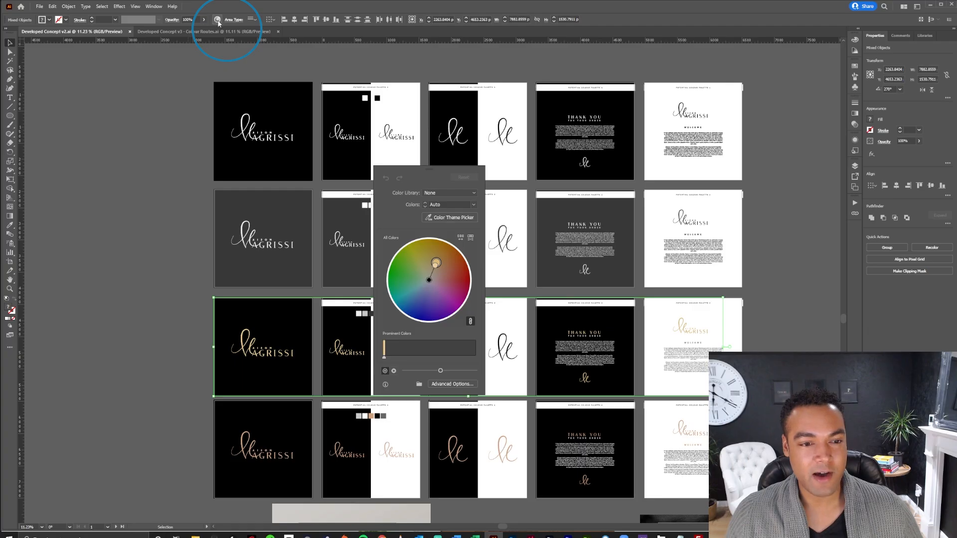
click(451, 383)
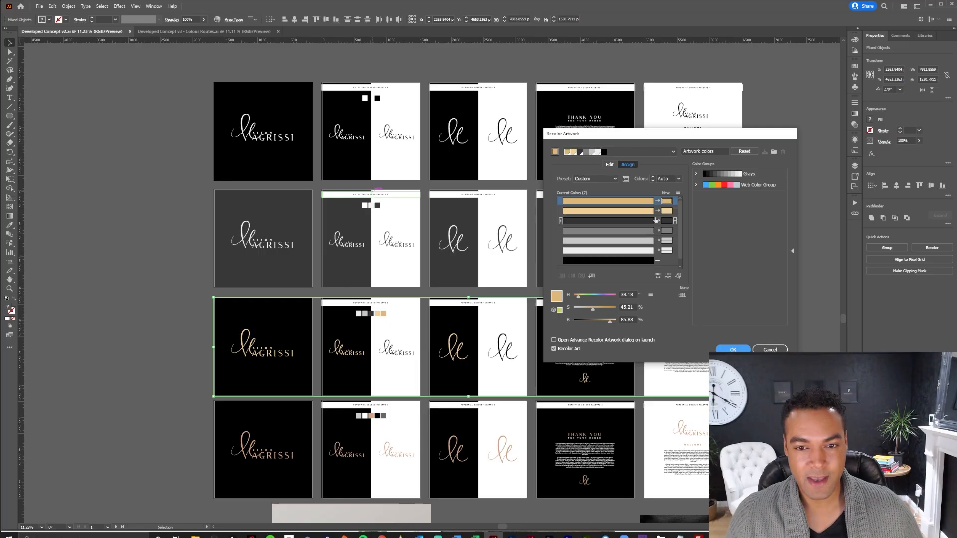
click(666, 213)
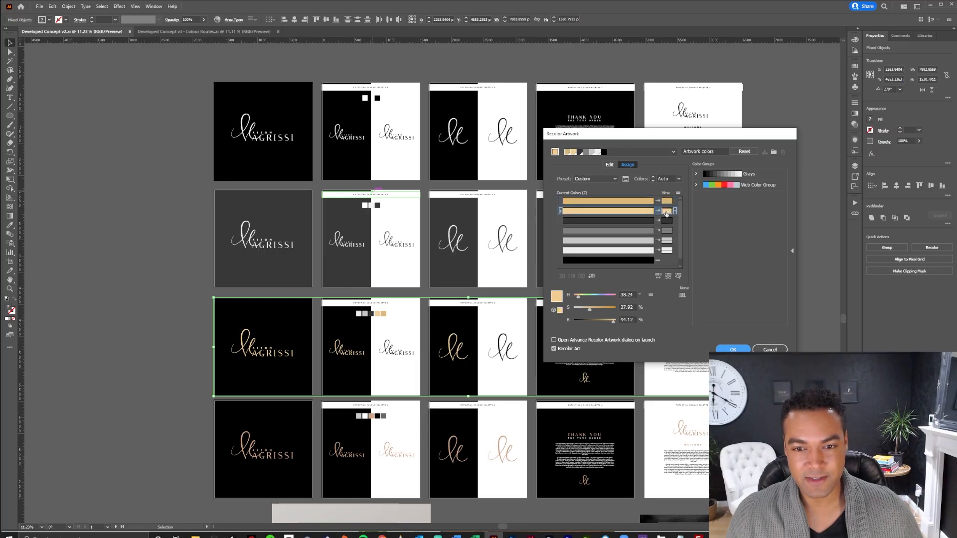
mouse_move(591, 296)
mouse_down()
mouse_move(604, 297)
mouse_move(598, 309)
mouse_move(610, 325)
mouse_move(599, 309)
mouse_up()
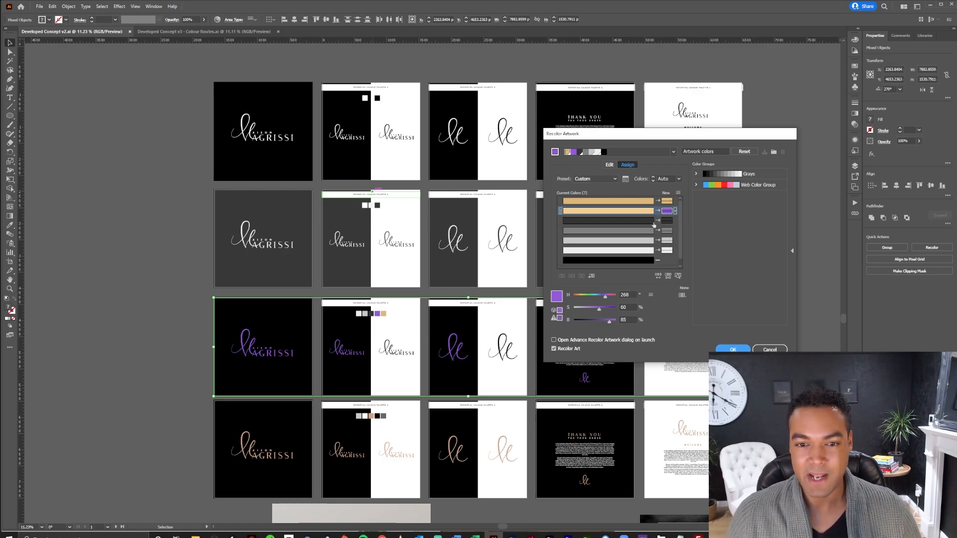
click(770, 349)
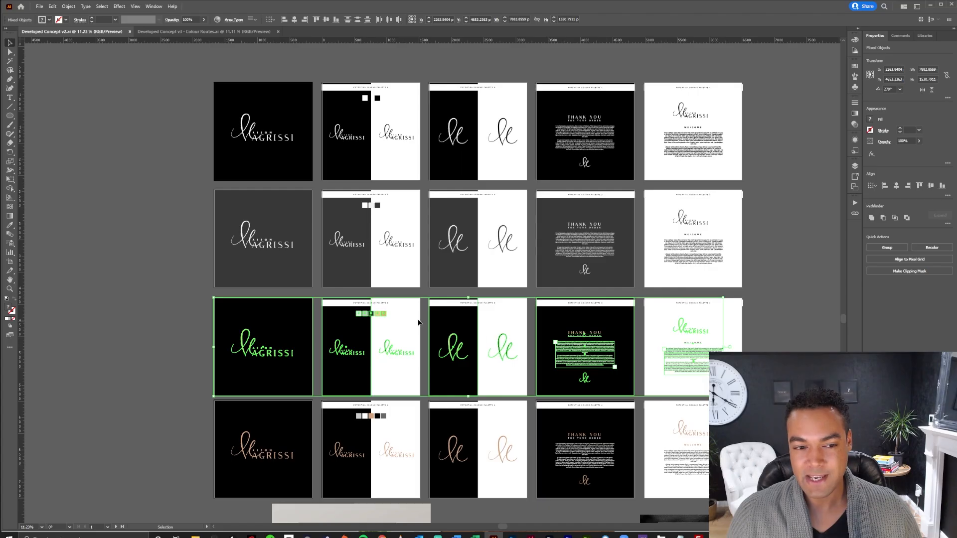
click(793, 321)
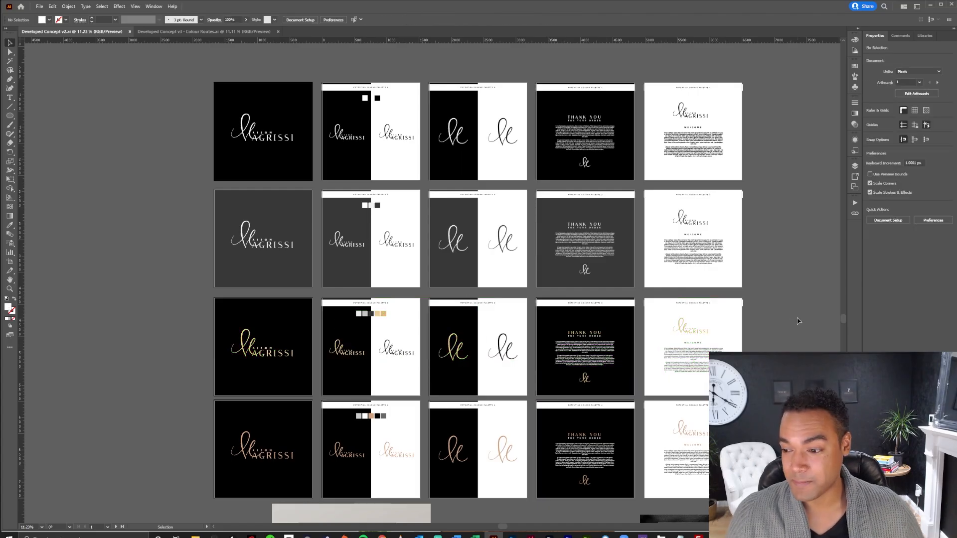
Step: Fill the first artboard's black background and its white logo with the same blue swatch, R=0 G=113 B=188
key(z)
drag(271, 123, 596, 229)
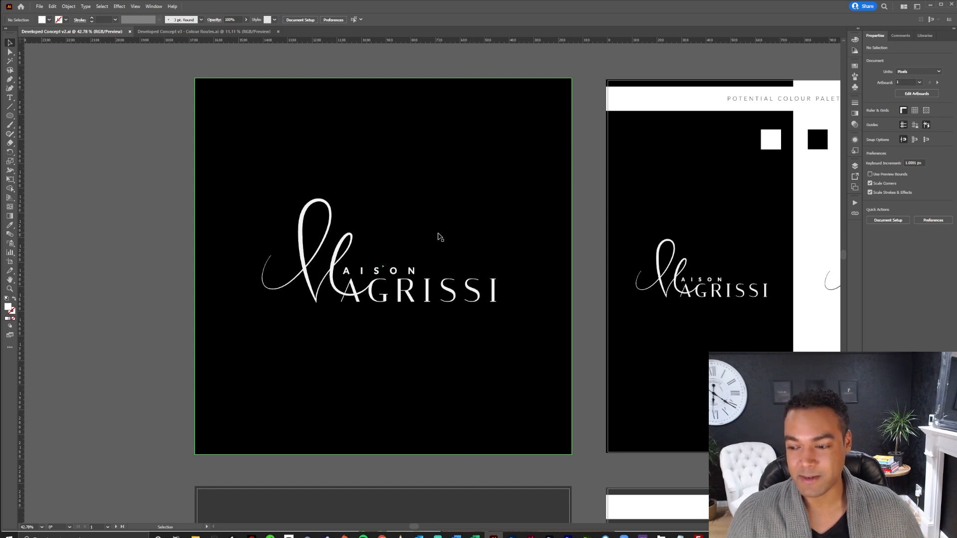
click(464, 236)
click(855, 66)
click(802, 92)
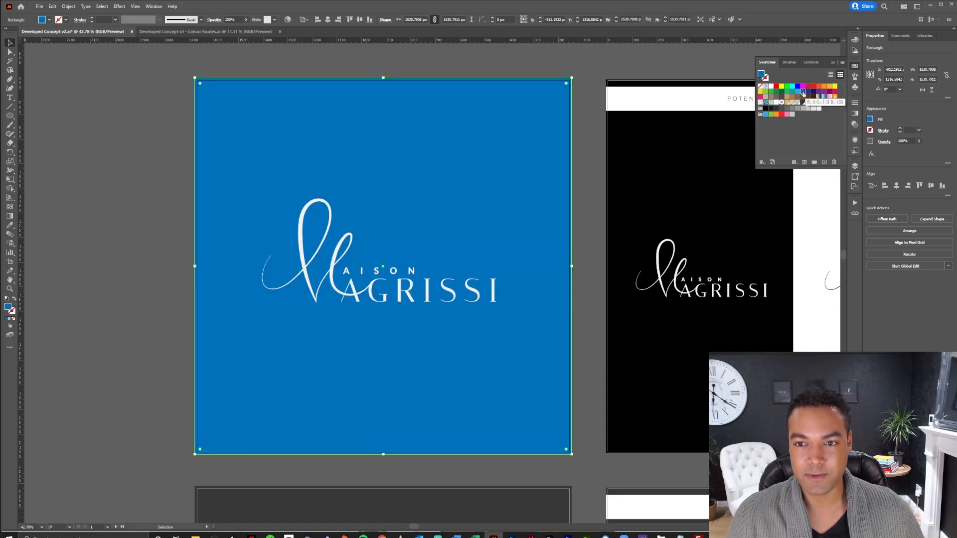
click(375, 288)
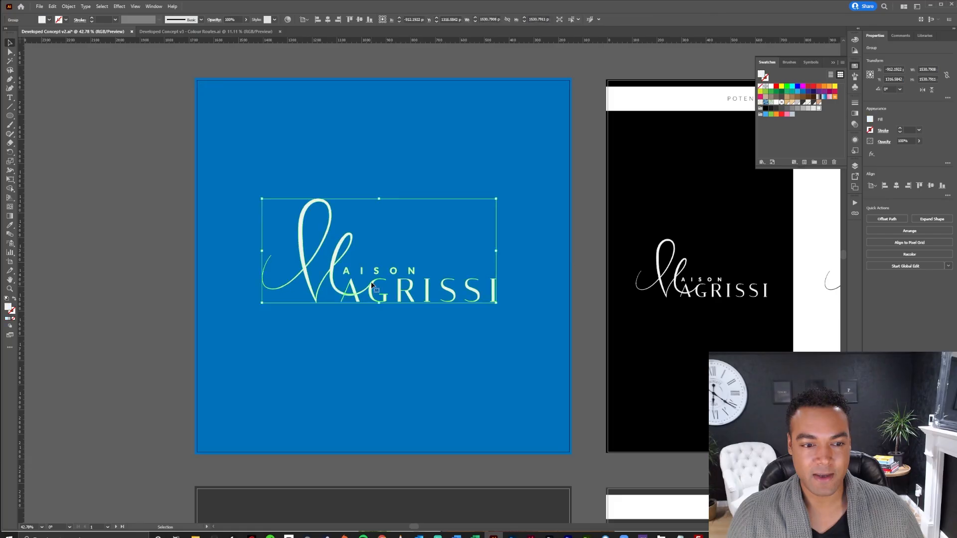
click(803, 93)
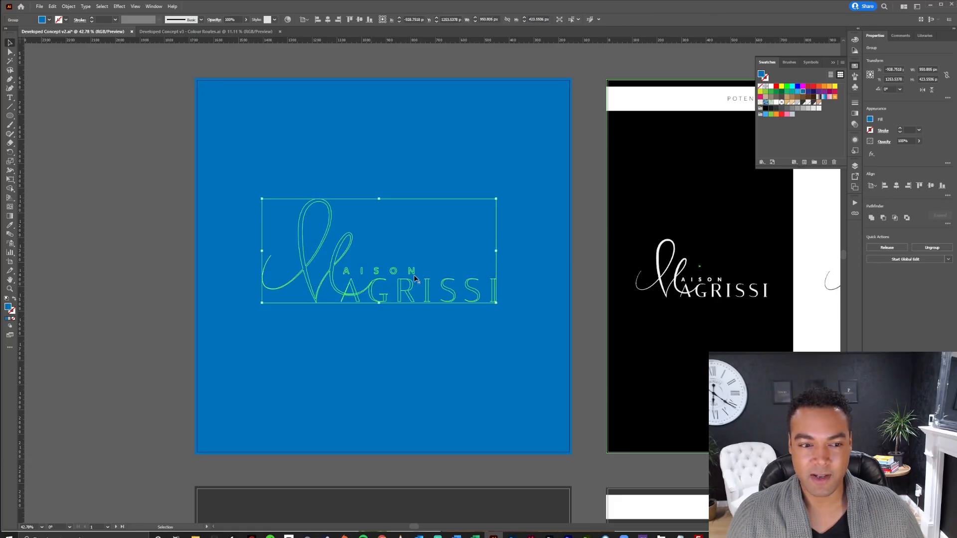
Step: Change the logo's fill on the first artboard to a lighter blue with H 203°, S 70%, B 90%
double_click(7, 306)
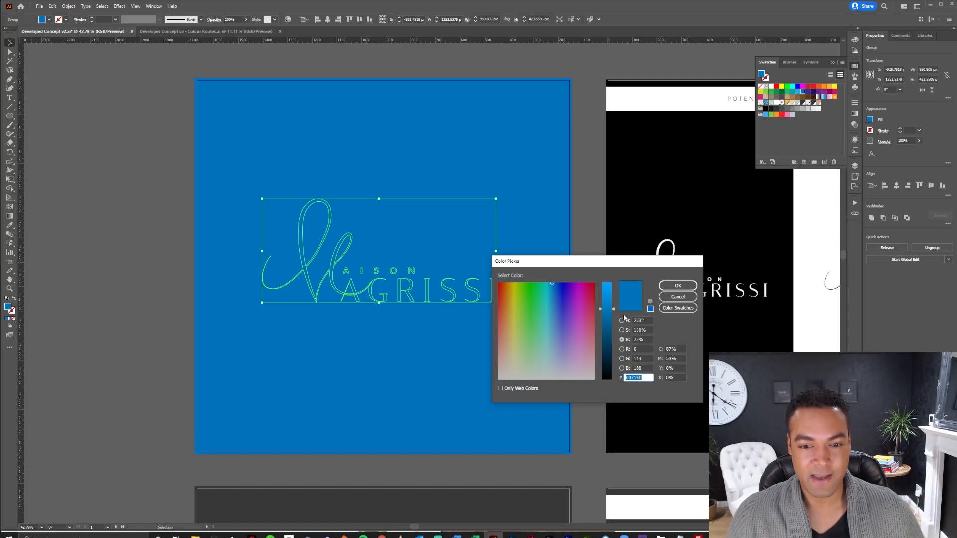
click(639, 340)
double_click(640, 340)
key(shift+Up)
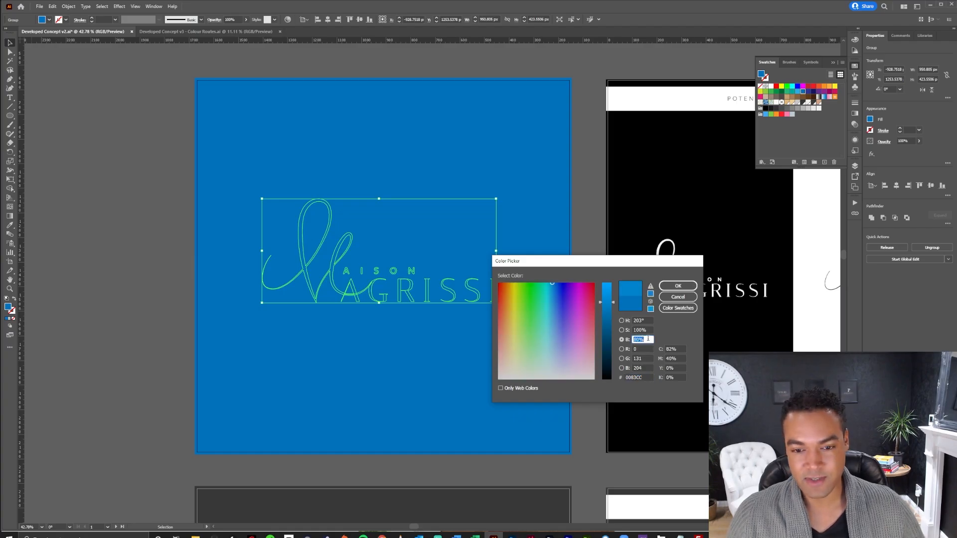
key(shift+Up)
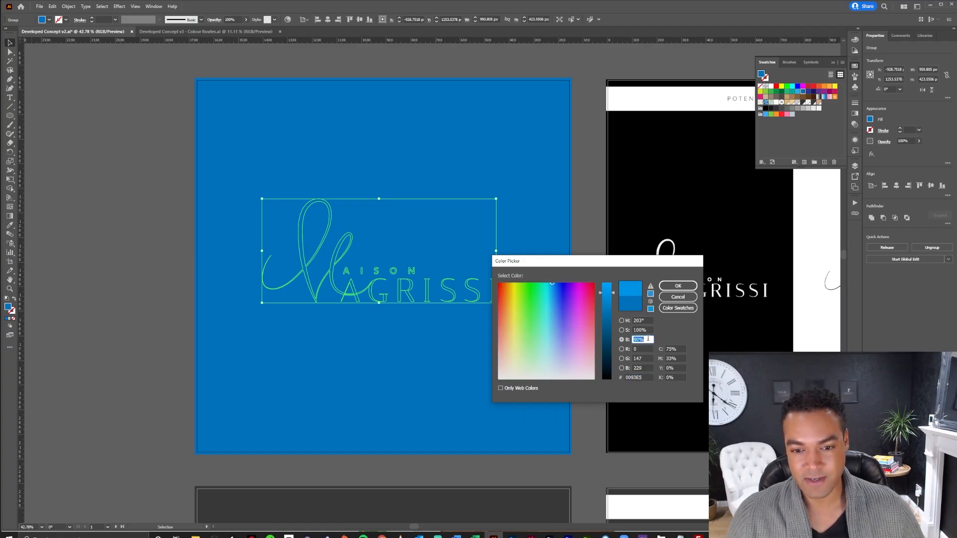
click(621, 330)
drag(611, 293, 609, 314)
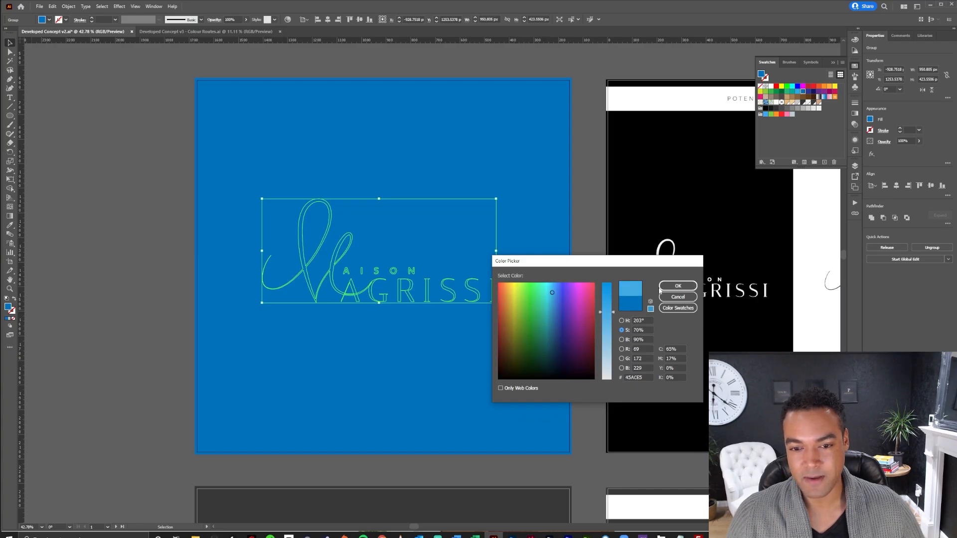
click(677, 285)
click(393, 270)
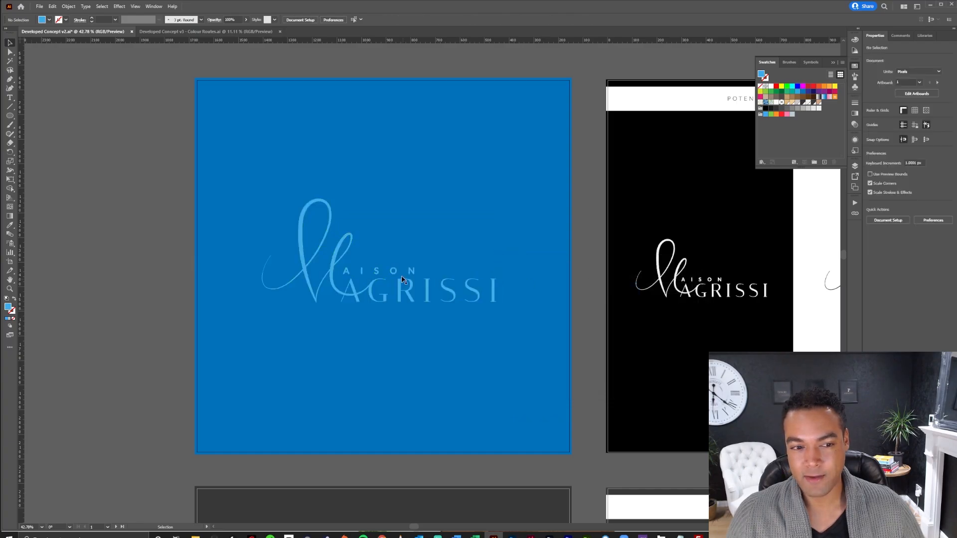
Step: Darken the first artboard's background to navy blue with H 203°, S 100%, B 37%
click(517, 235)
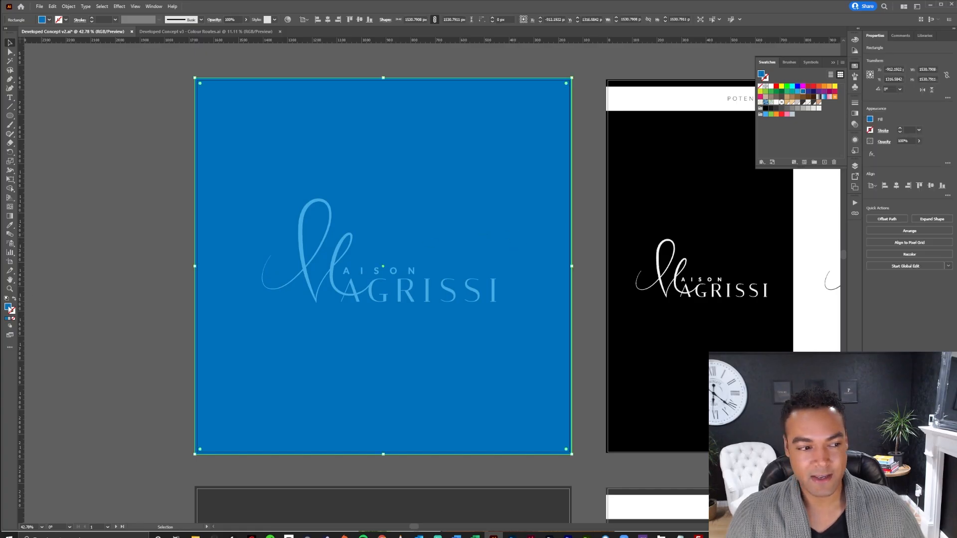
double_click(9, 308)
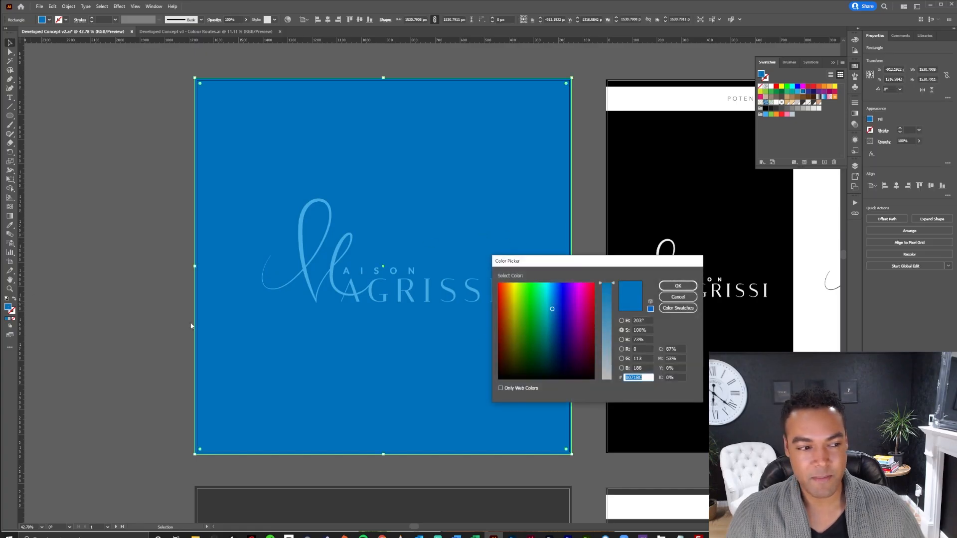
click(622, 339)
drag(609, 321, 608, 344)
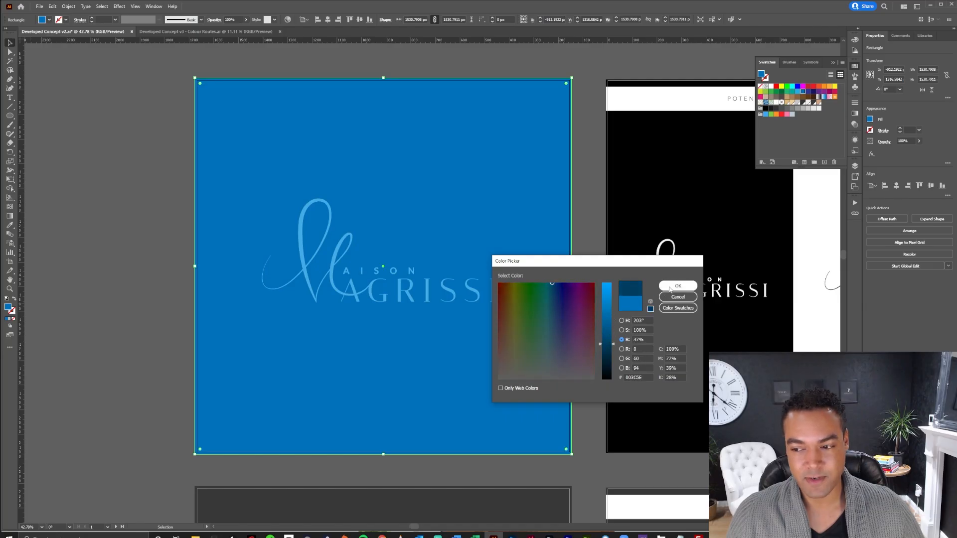
click(670, 288)
click(572, 296)
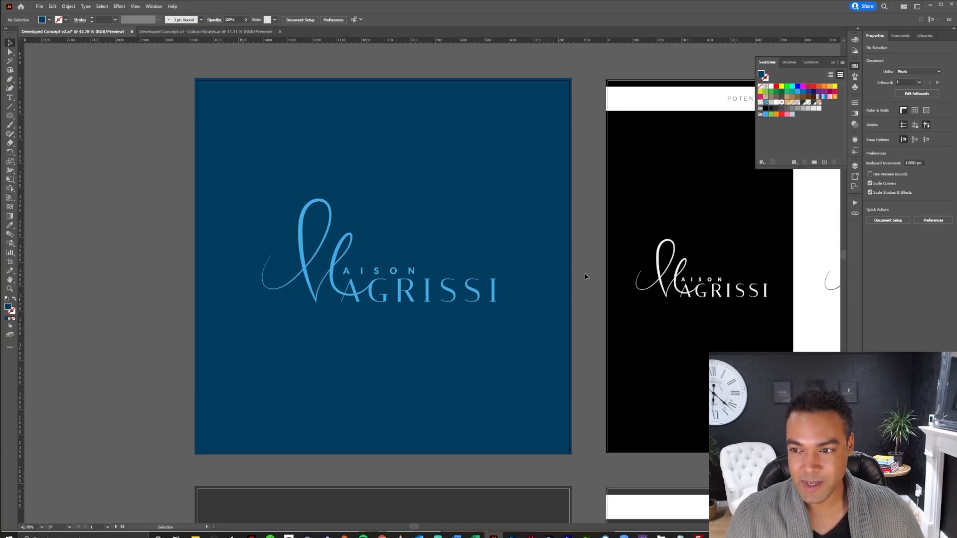
Step: Set the logo's light blue as the Color Guide base colour and choose the Complementary harmony rule
click(494, 301)
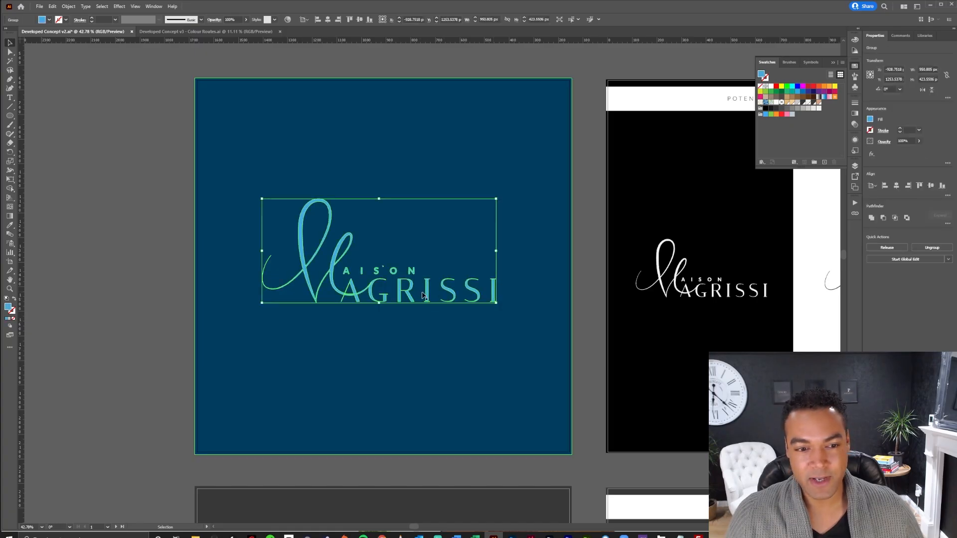
click(856, 50)
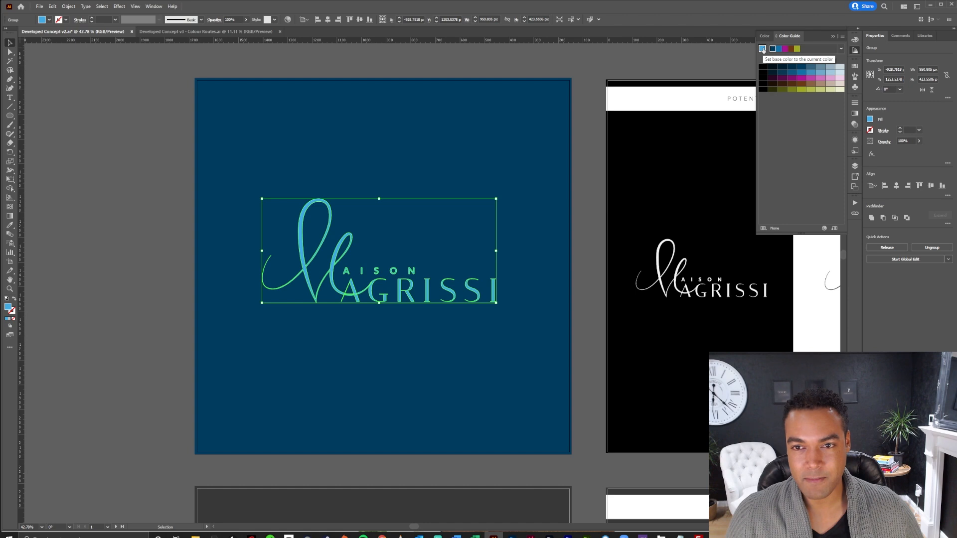
click(762, 50)
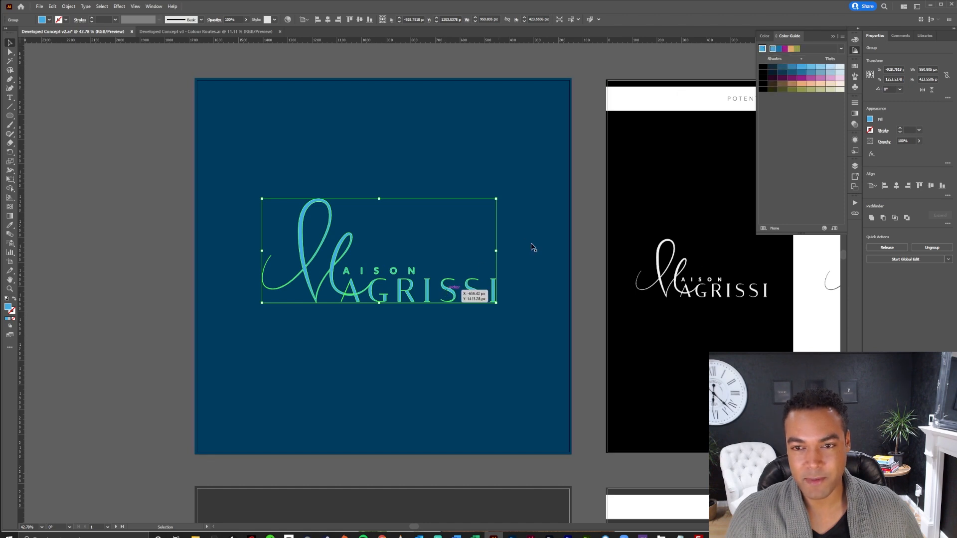
click(842, 50)
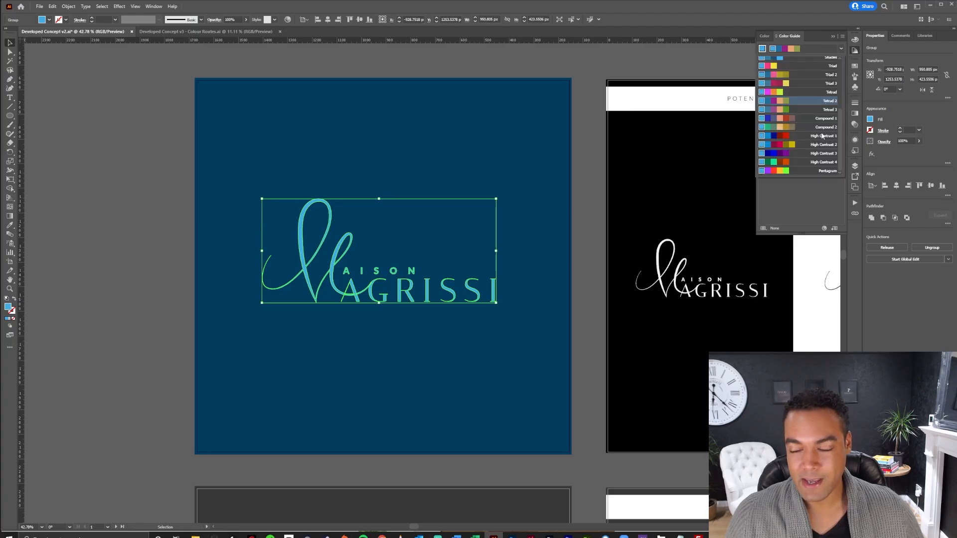
scroll(822, 133, up, 5)
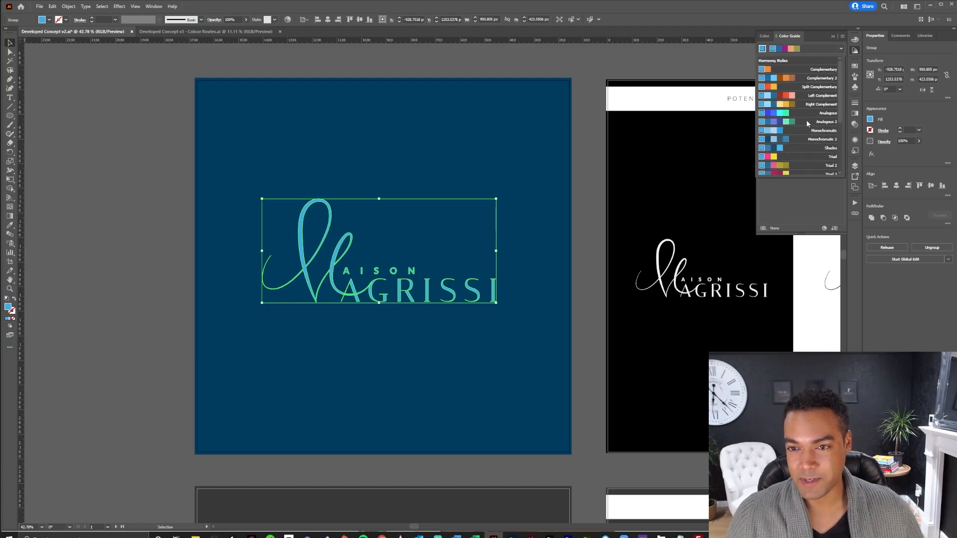
click(813, 73)
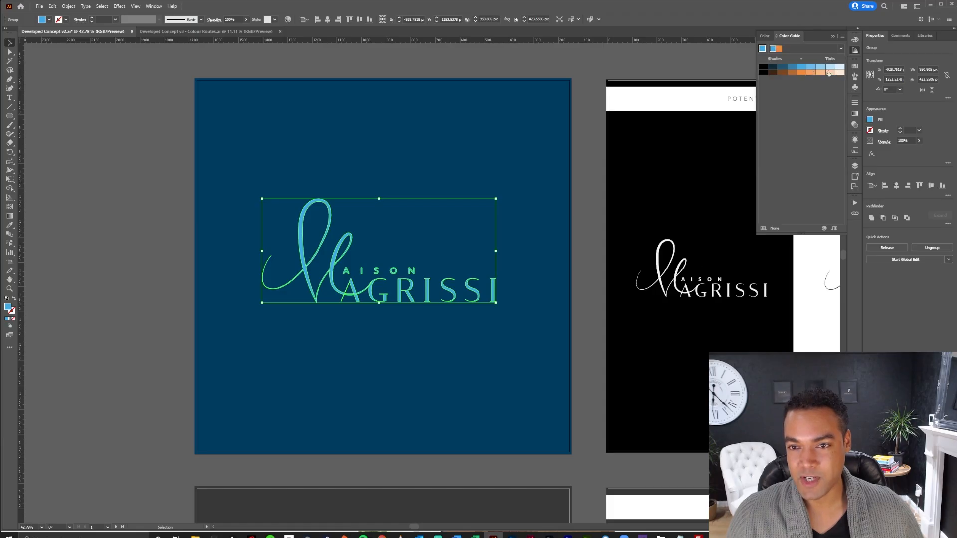
Step: Try progressively darker brown shades from the Complementary harmony as the first artboard's background, ending on the very dark brown
click(551, 175)
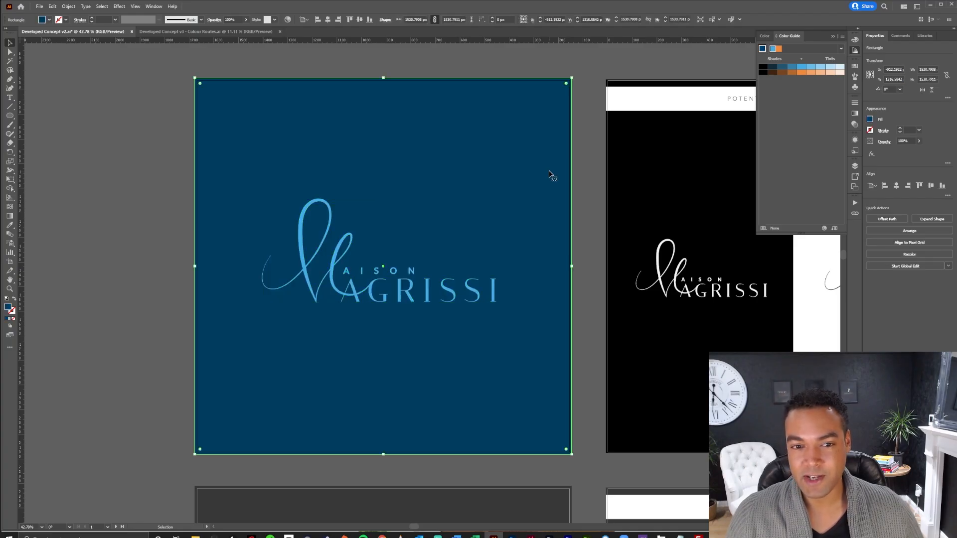
click(791, 72)
click(782, 73)
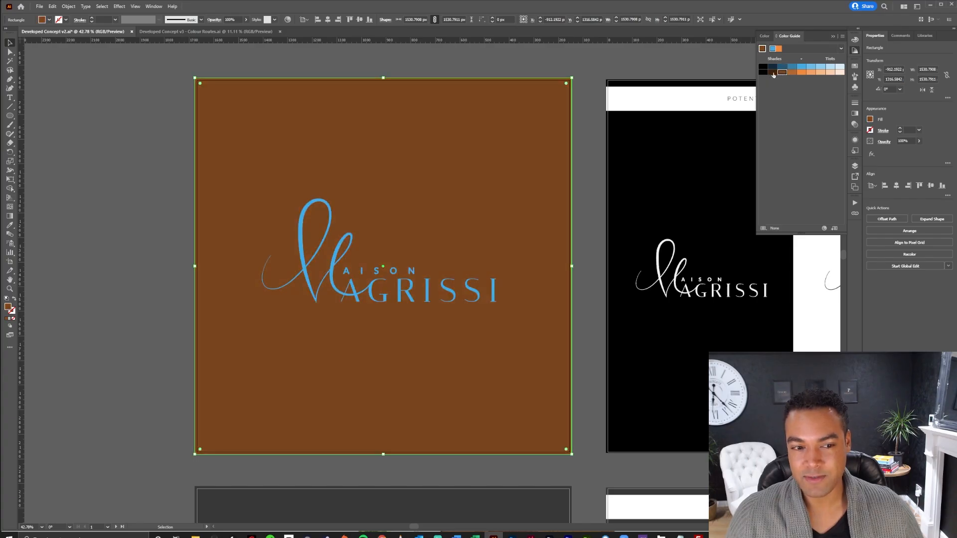
click(773, 73)
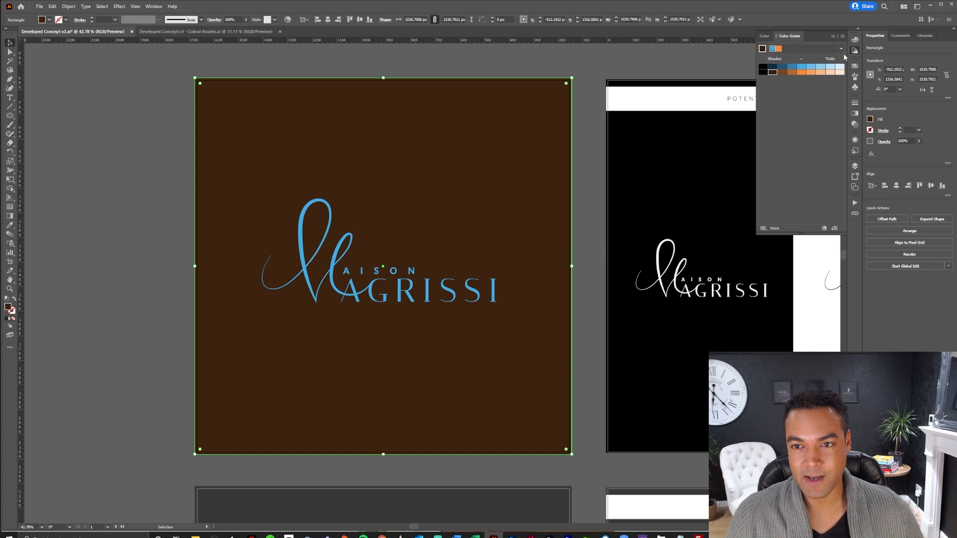
Step: Switch the Color Guide to the Complementary 2 harmony rule and open Recolor Artwork for the background, closing it without edits
click(841, 49)
click(825, 71)
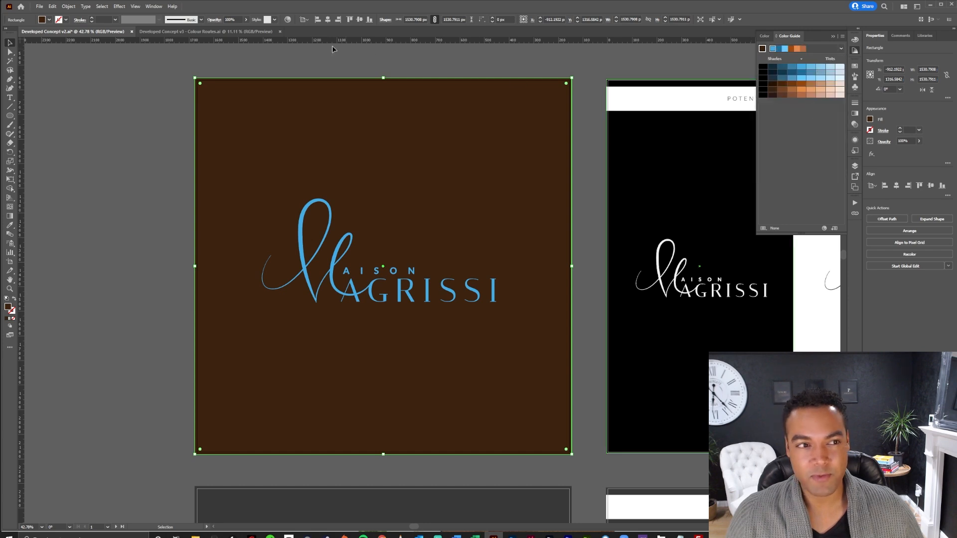
click(289, 21)
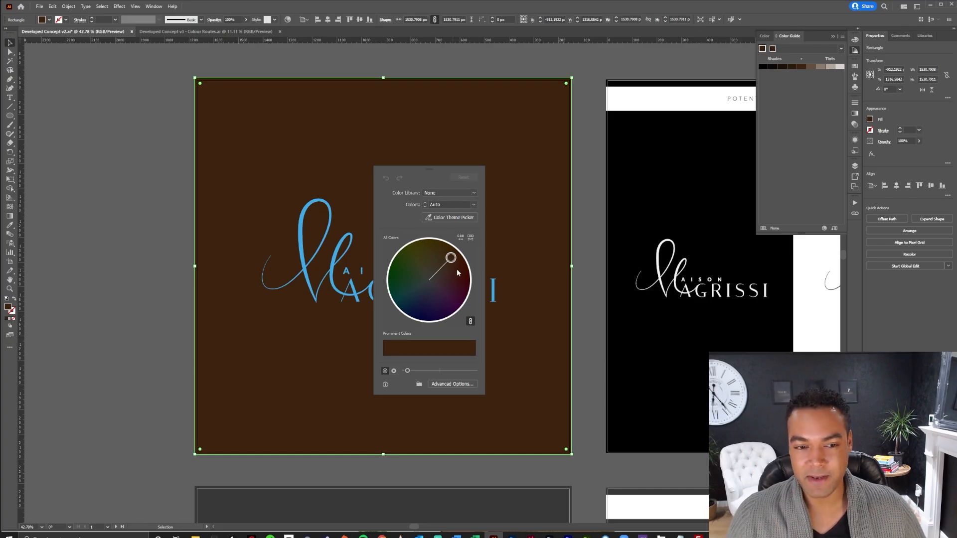
key(Escape)
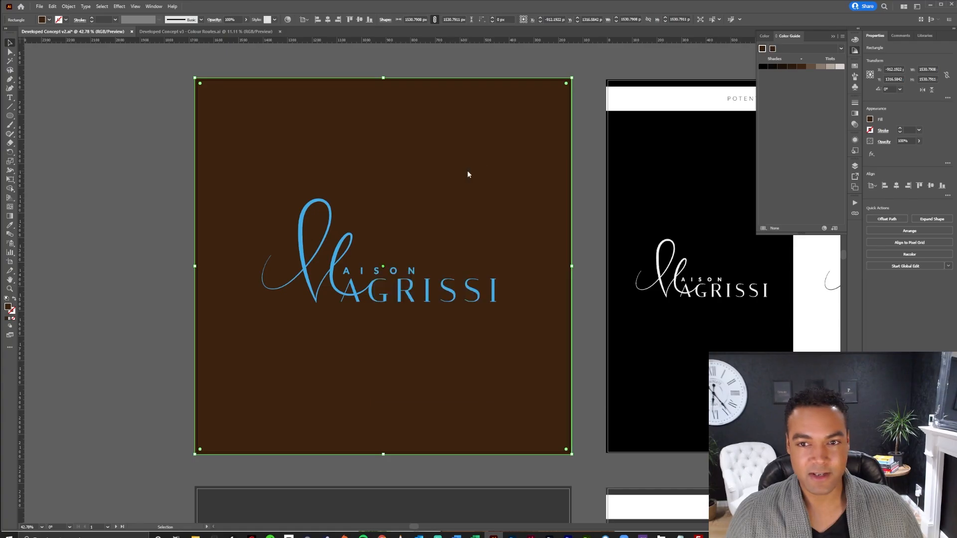
Step: Undo the brown fill changes on the first artboard's background and deselect it
key(ctrl+z)
key(ctrl+z)
key(ctrl+z)
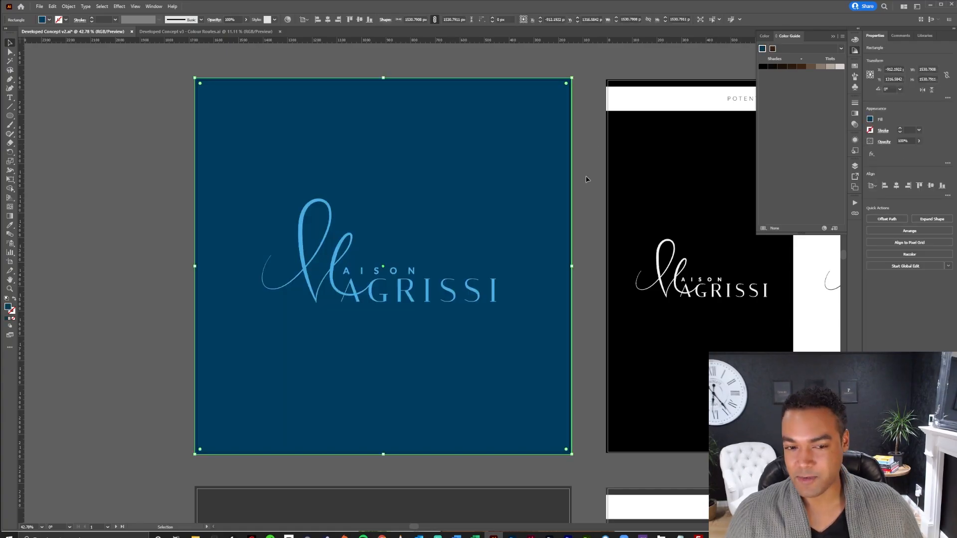
click(587, 178)
Step: Fill the first artboard's logo with a dark purple swatch and choose the Complementary 2 harmony rule for it in the Color Guide
click(408, 282)
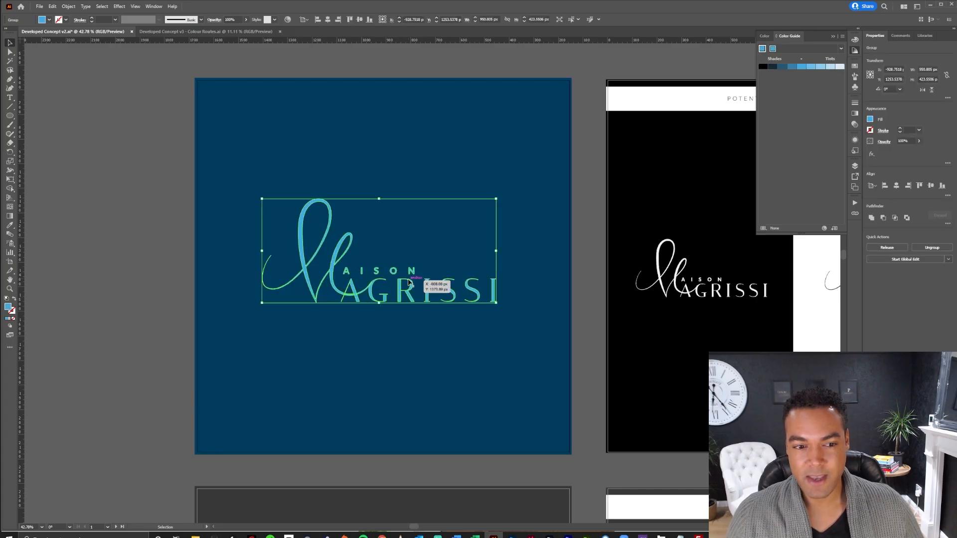
click(854, 66)
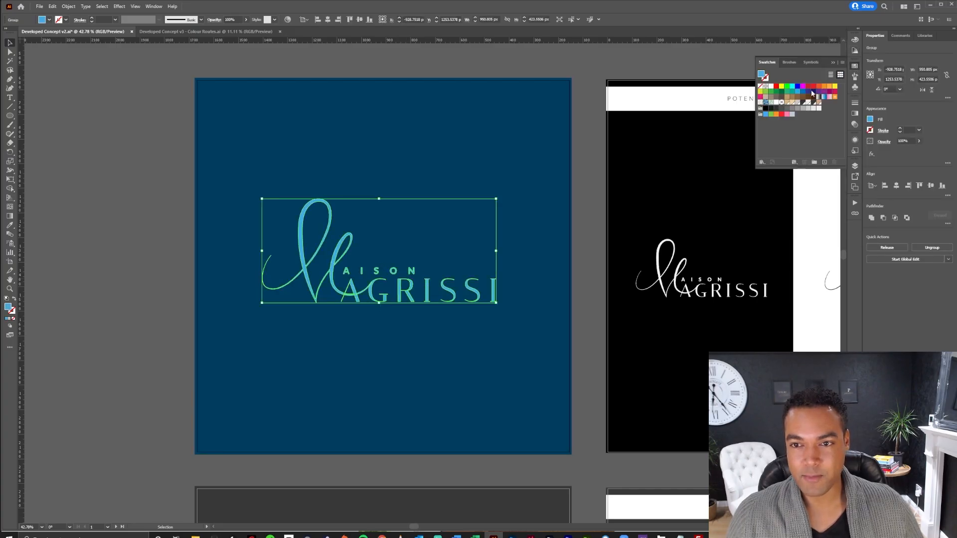
click(818, 92)
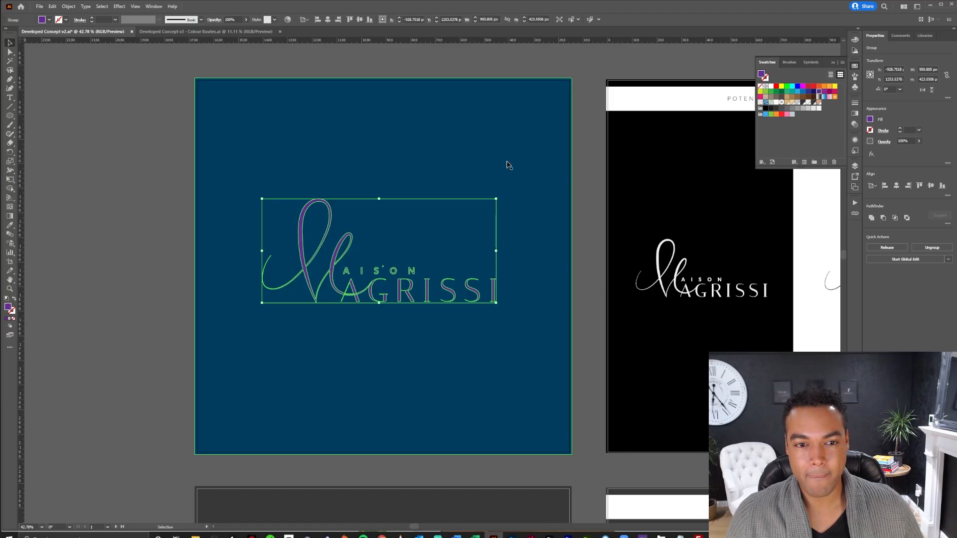
click(854, 50)
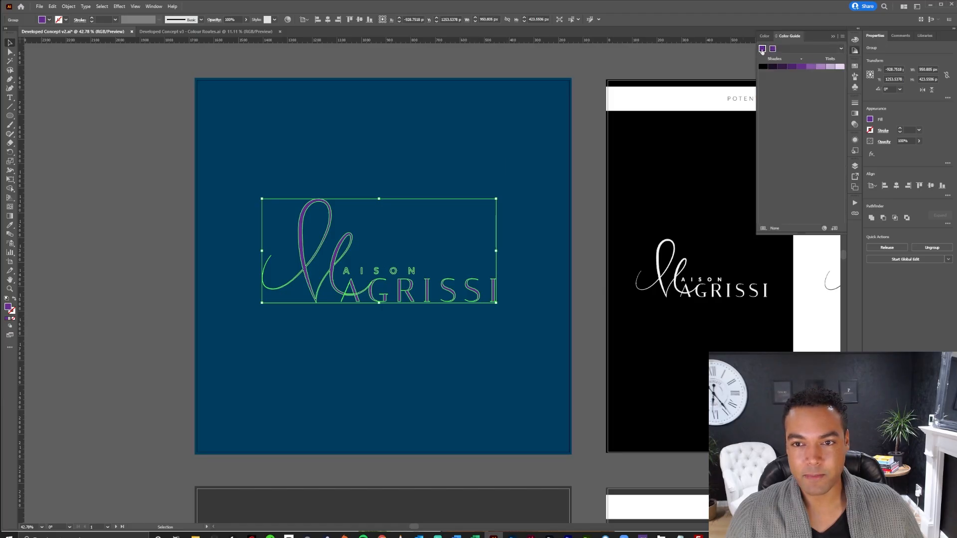
click(839, 49)
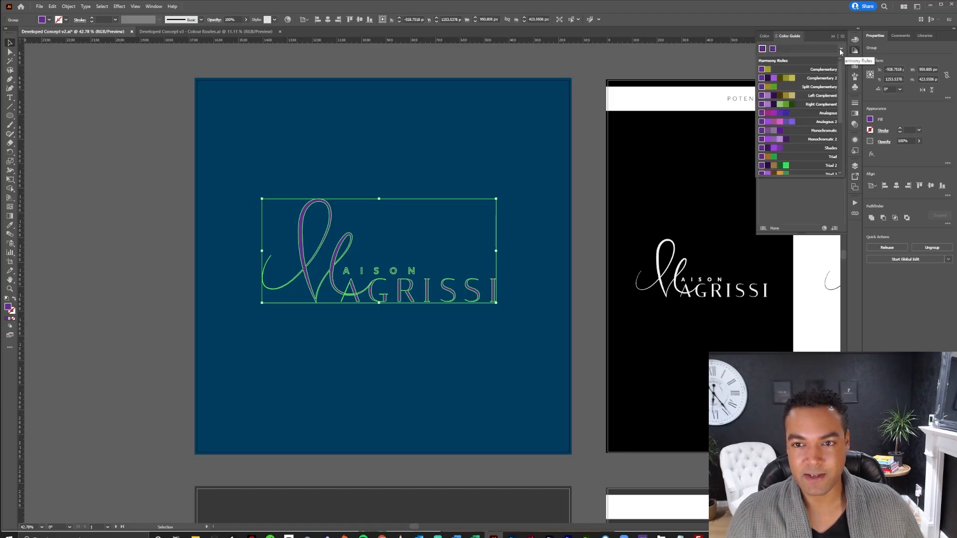
click(815, 78)
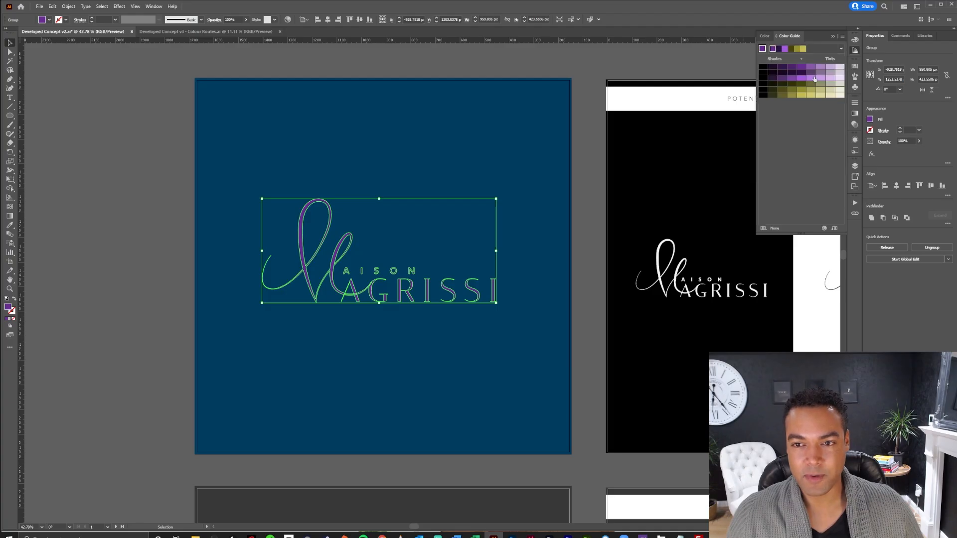
Step: Try filling the first artboard's background with the mustard yellow from the purple's Complementary 2 harmony
click(513, 161)
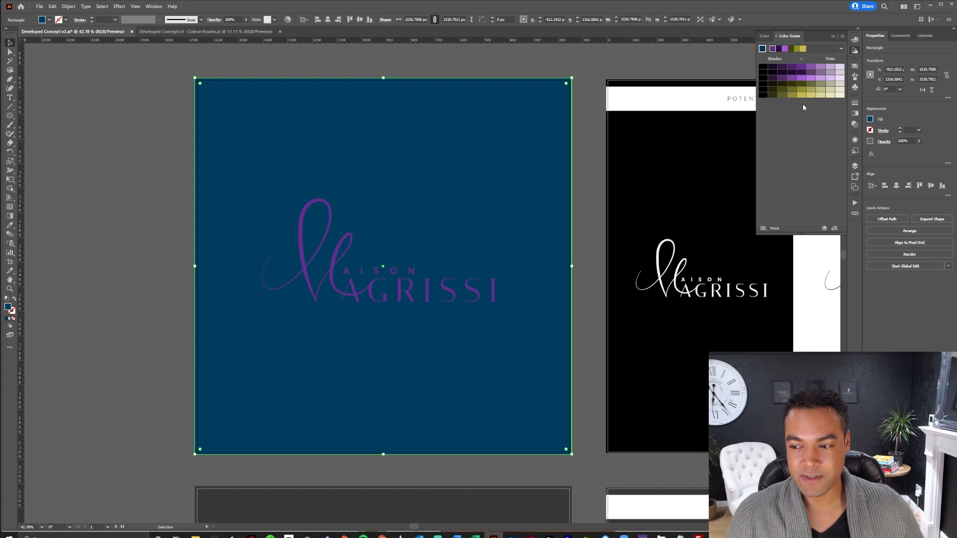
click(801, 96)
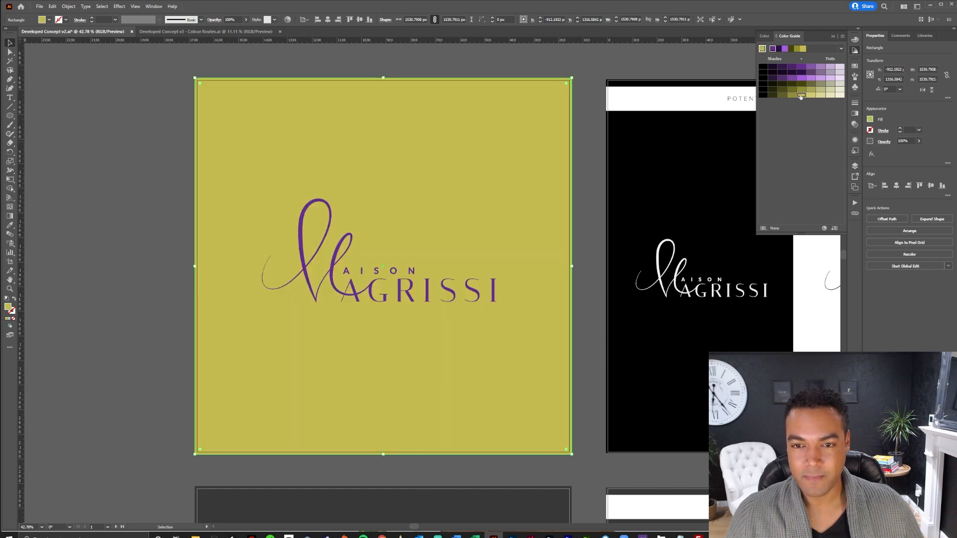
click(586, 150)
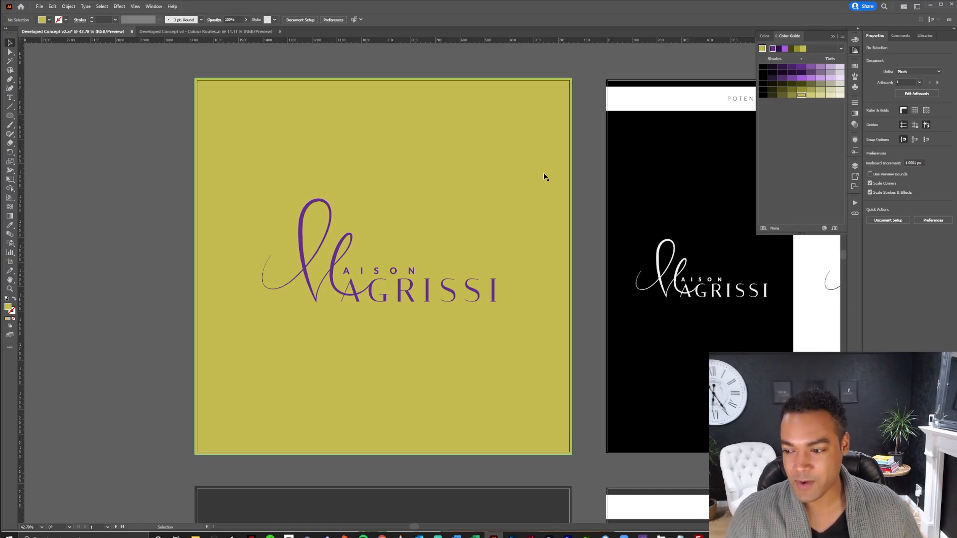
Step: Compare paler yellow tints from the harmony on the background and fill it with the second-lightest, cream tint
click(528, 217)
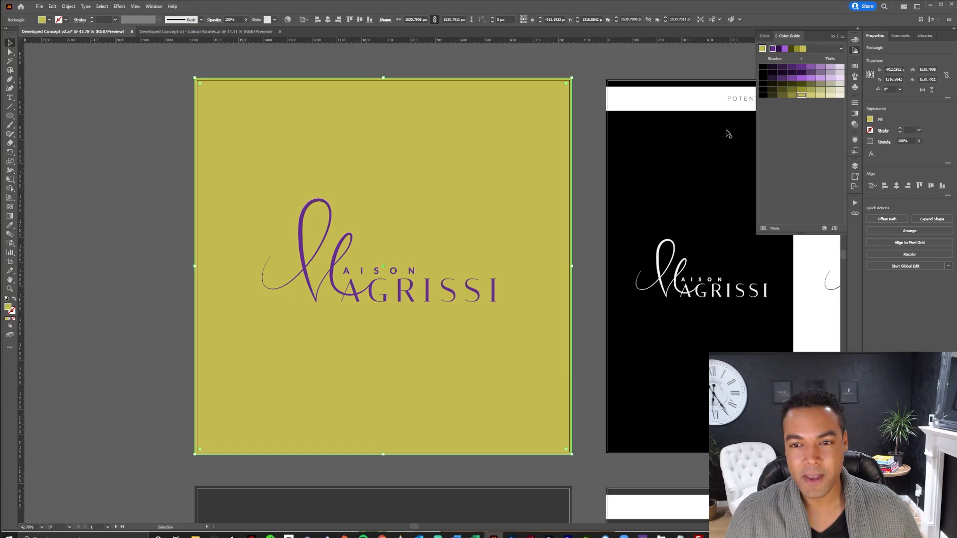
click(830, 95)
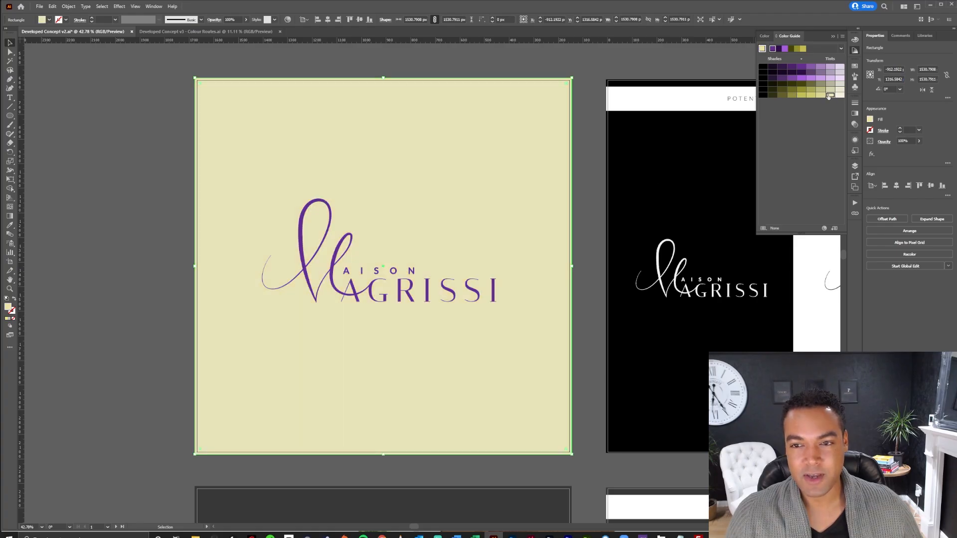
click(820, 94)
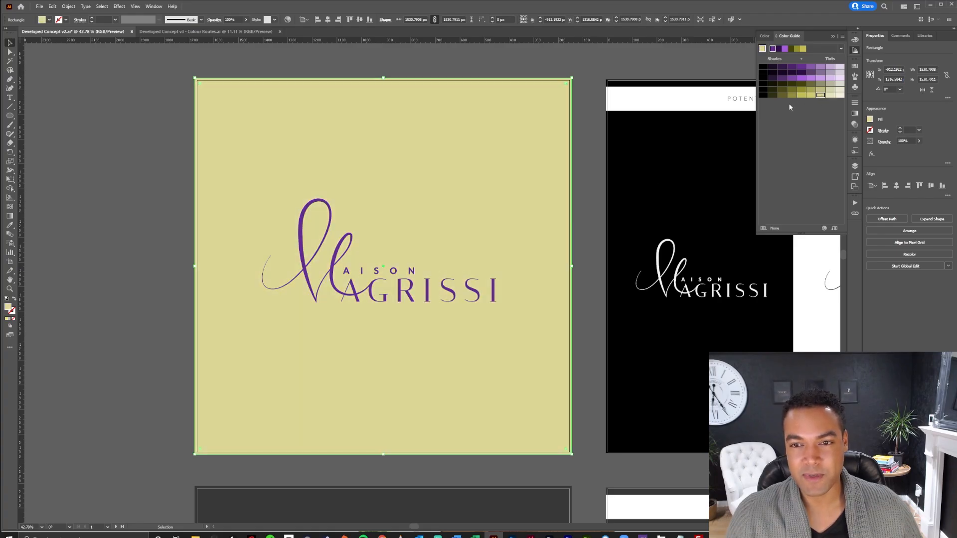
click(830, 95)
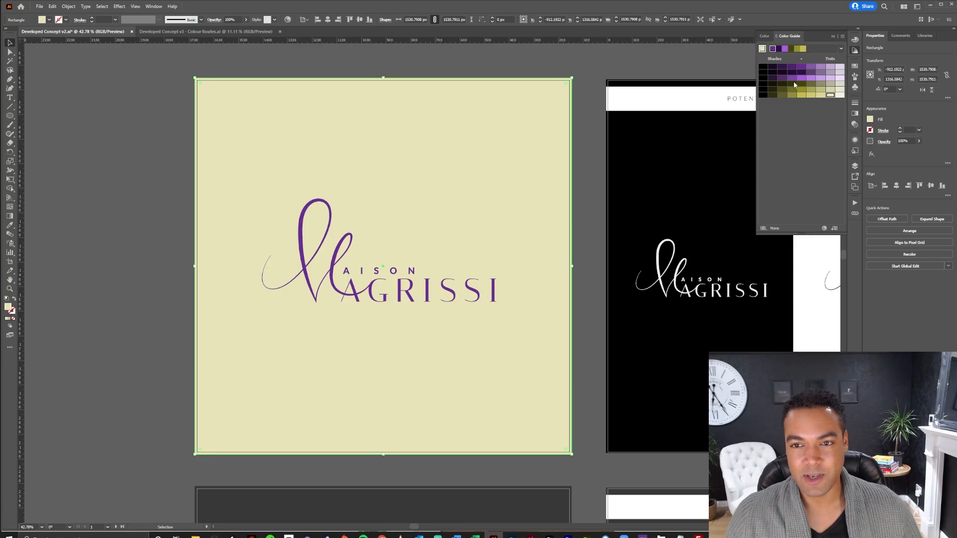
Step: Compare neutral grey swatches on the first artboard's background, fill it with a light grey, and deselect it
click(854, 66)
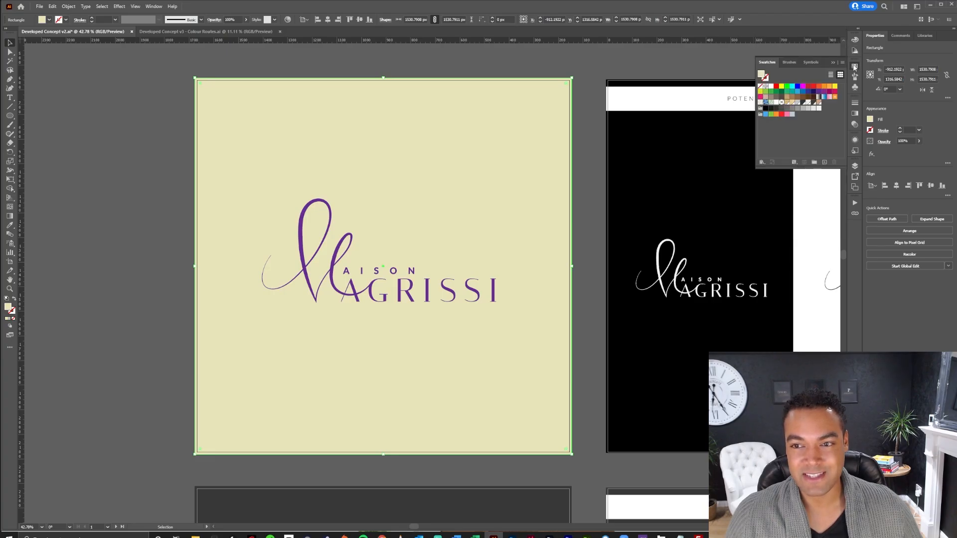
click(802, 108)
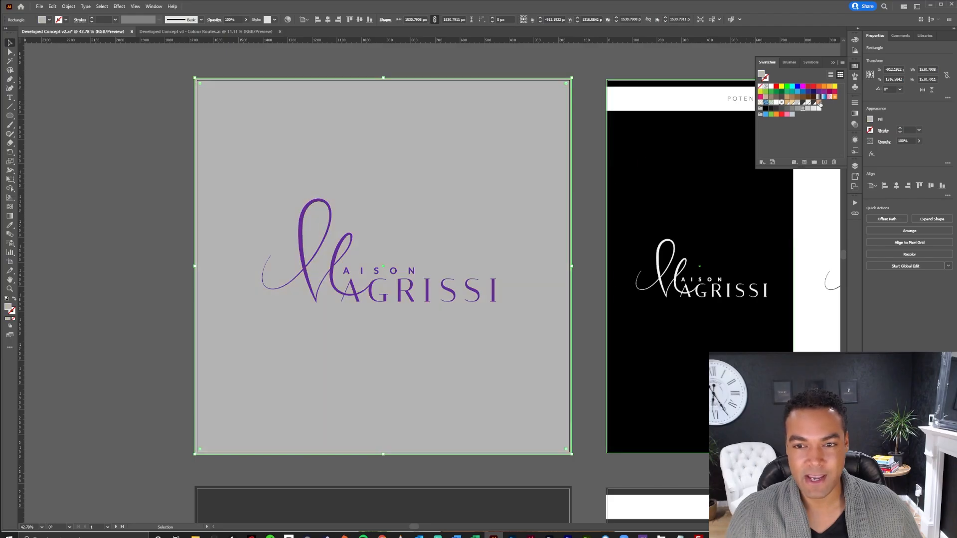
click(807, 108)
click(583, 203)
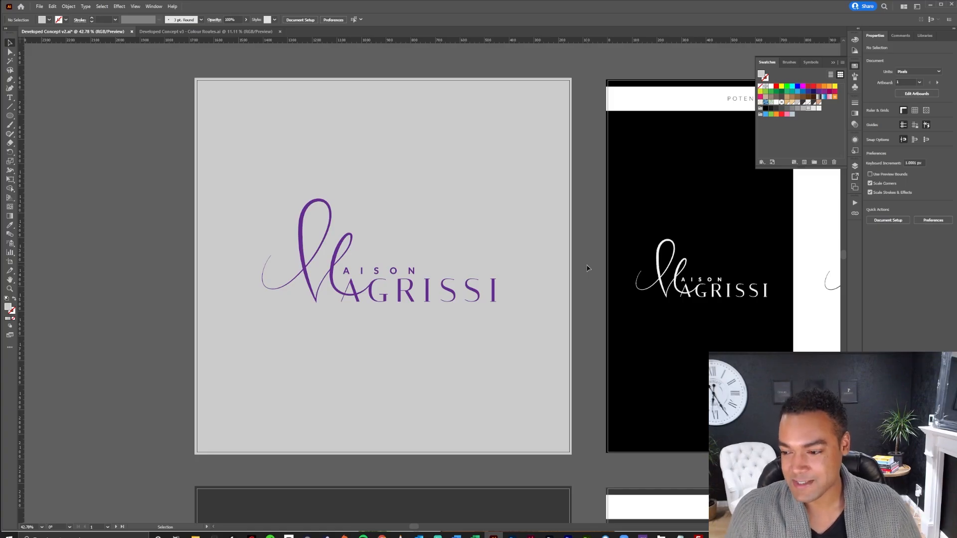
Step: Switch to the Colour Routes document and examine the pale pink logo on the green background in the fourth palette row
click(206, 31)
key(space)
drag(398, 111, 483, 108)
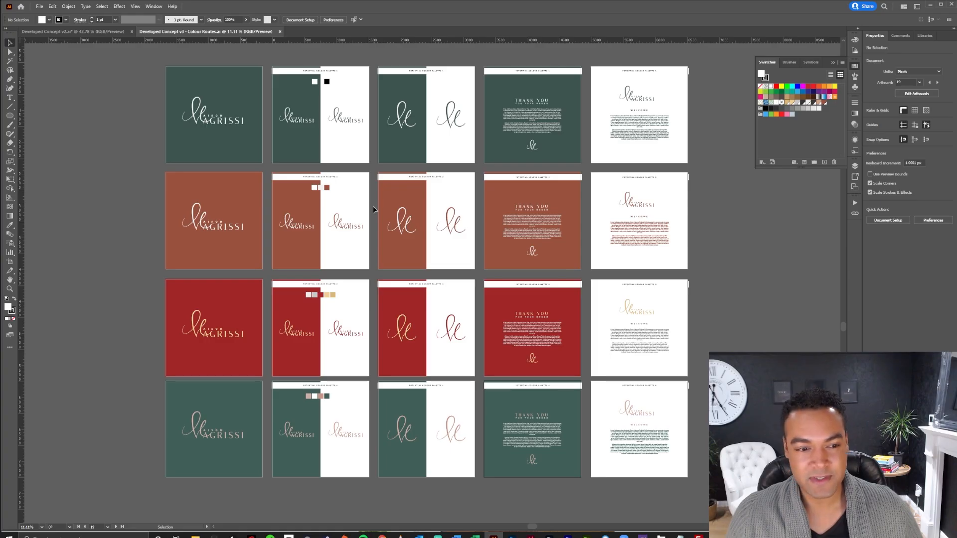
key(ctrl+space)
drag(224, 335, 334, 333)
key(space)
key(ctrl+space)
key(space)
drag(464, 393, 456, 232)
key(ctrl+space)
drag(421, 269, 533, 254)
key(space)
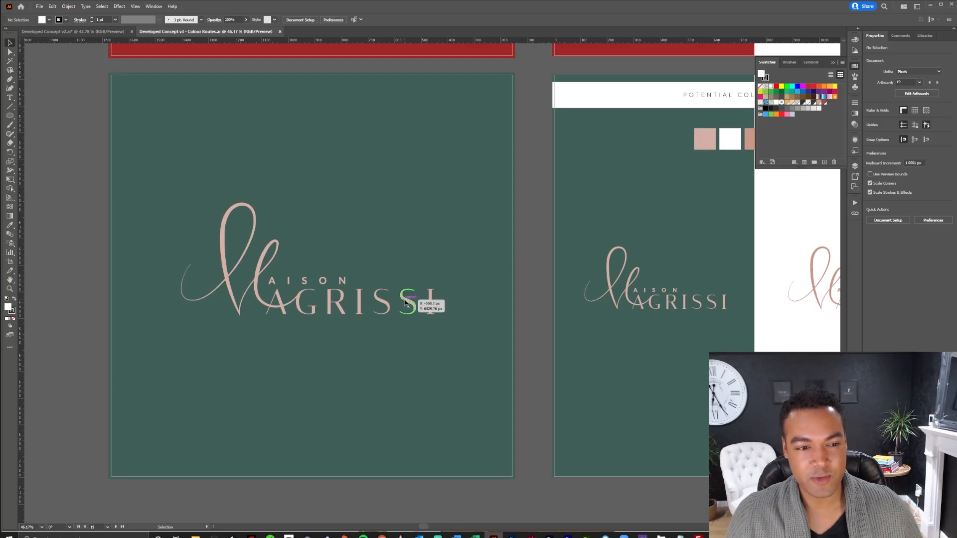
Step: Review all the palette rows in the Colour Routes document together, and return to the Developed Concept v2 document
key(ctrl+space)
drag(552, 242, 452, 249)
key(space)
drag(646, 64, 460, 222)
key(ctrl+space)
key(space)
drag(563, 186, 427, 295)
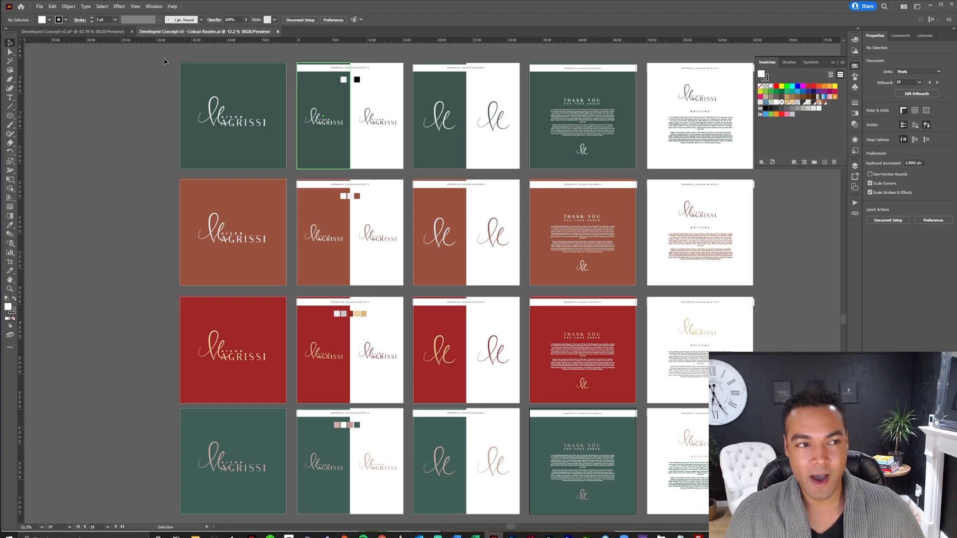
click(98, 32)
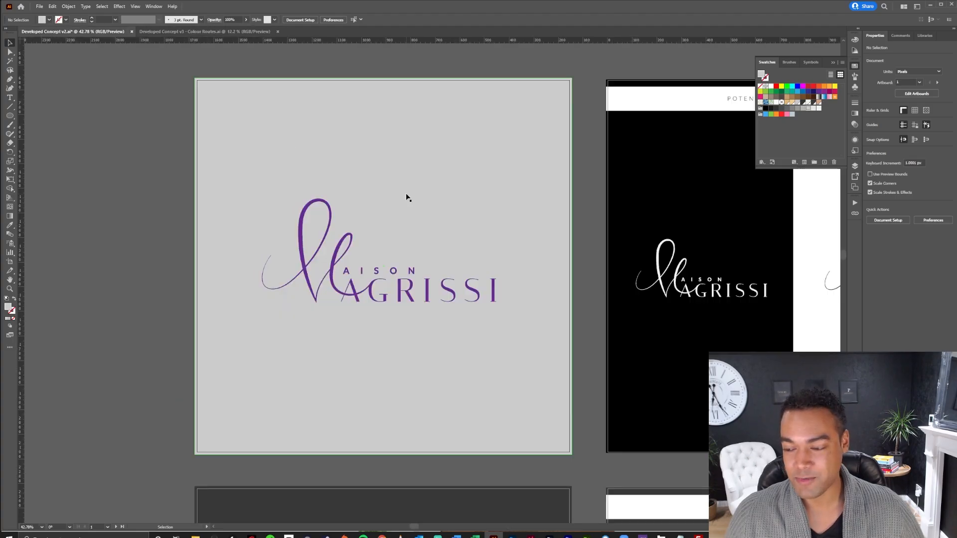